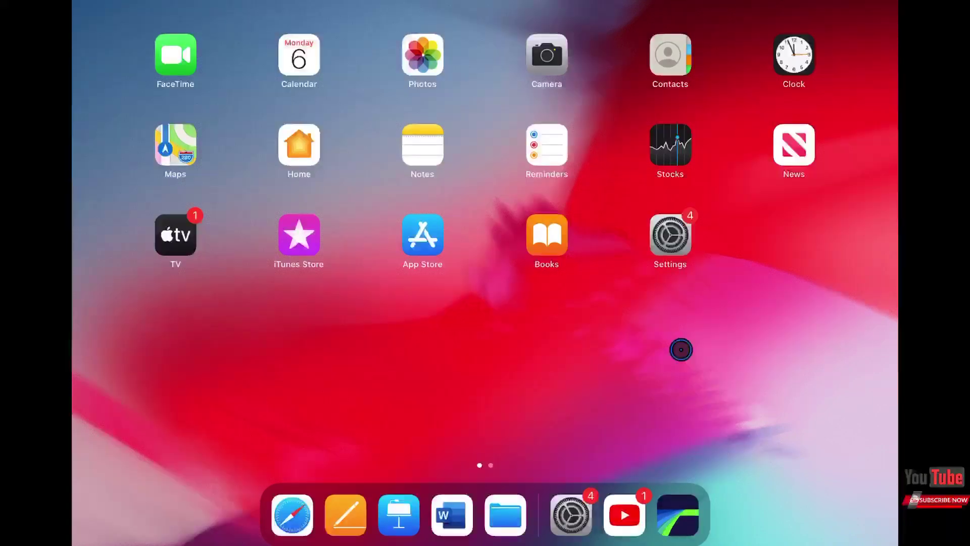
Step: Launch LumaFusion from the iPad Dock
click(677, 515)
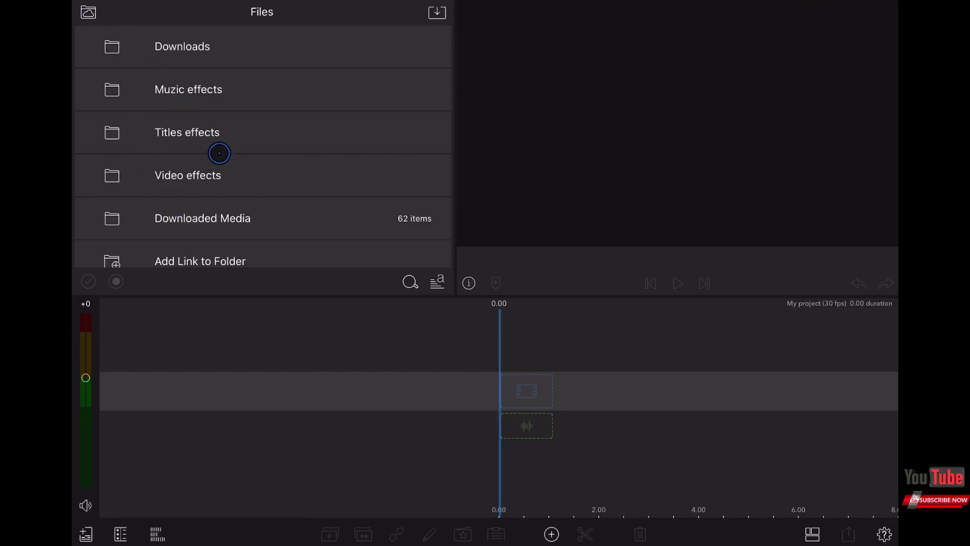
scroll(216, 192, down, 2)
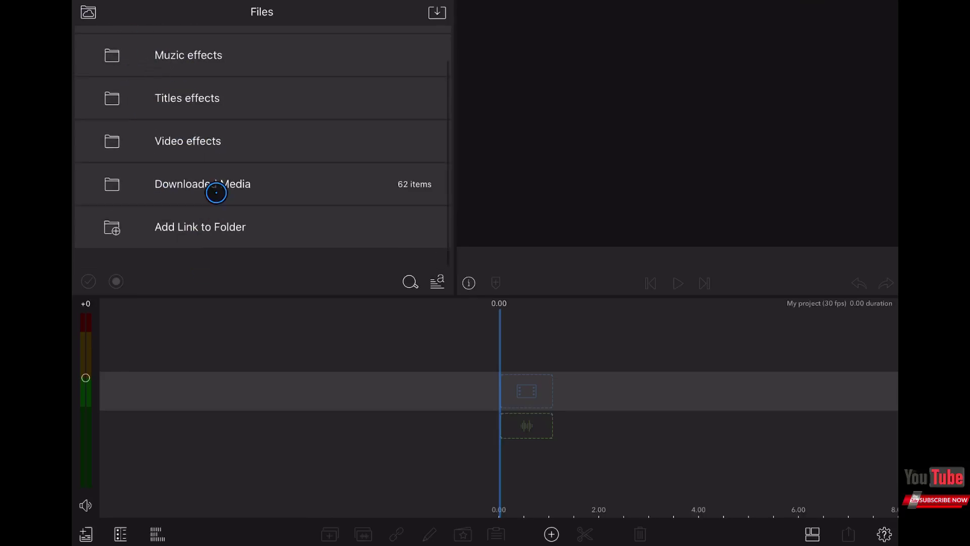
scroll(216, 193, up, 3)
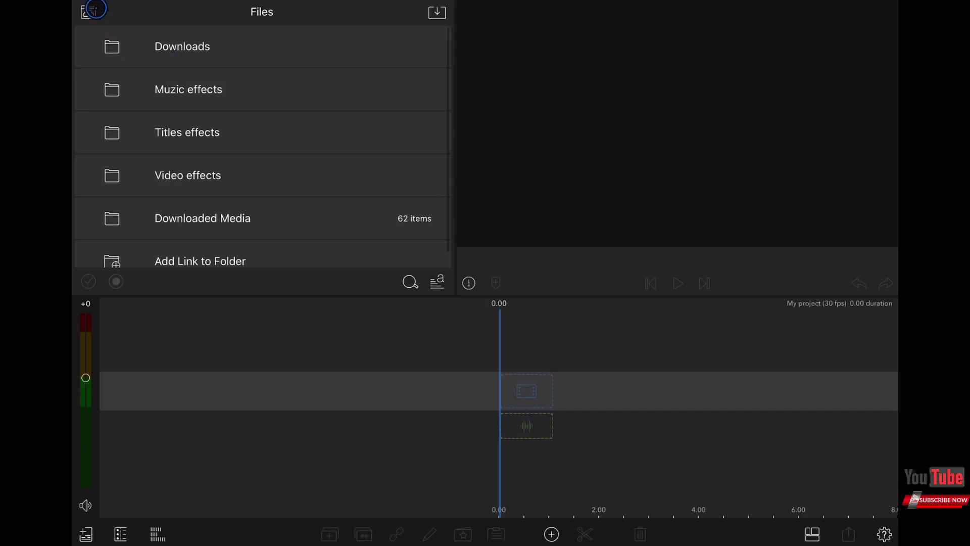
Step: Place the full 9.01-long Cyclist_riding_next_to_guard_rail.mp4 from Downloads onto the timeline
click(148, 46)
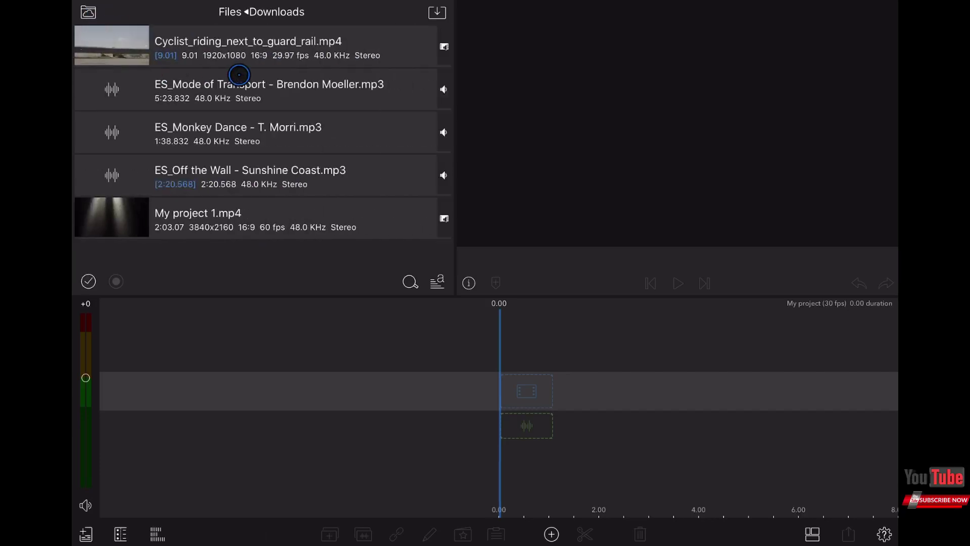
click(217, 54)
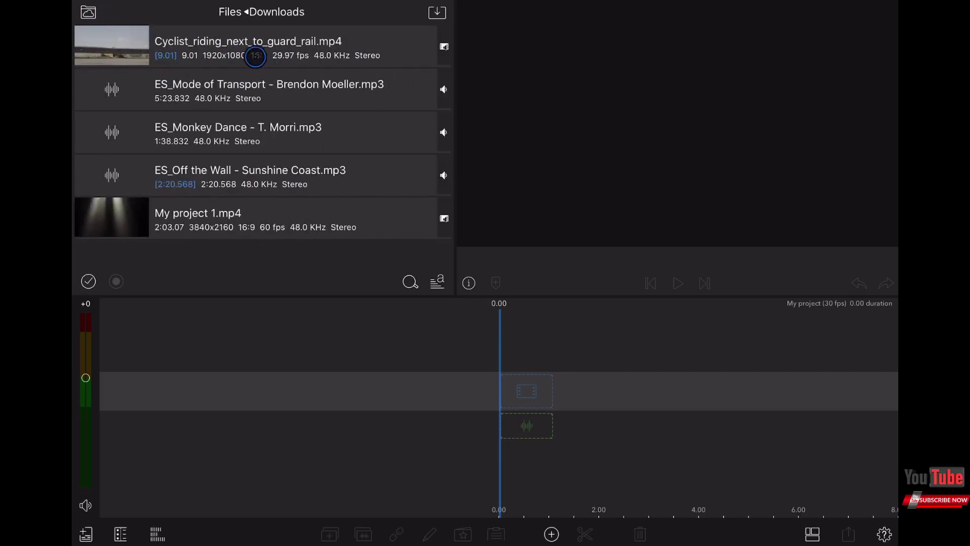
drag(260, 61, 536, 222)
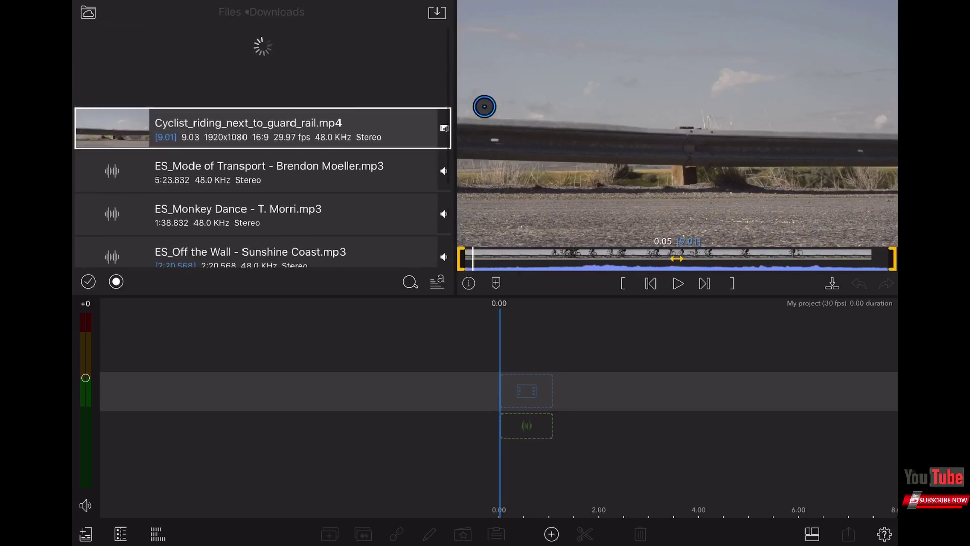
click(591, 268)
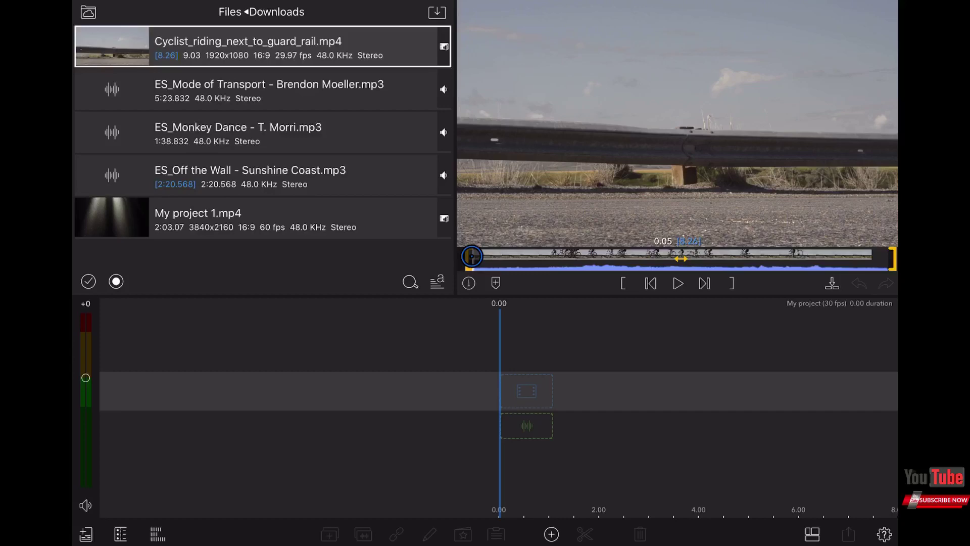
drag(471, 255, 411, 234)
mouse_move(227, 69)
mouse_down()
mouse_move(558, 298)
mouse_move(531, 372)
mouse_up()
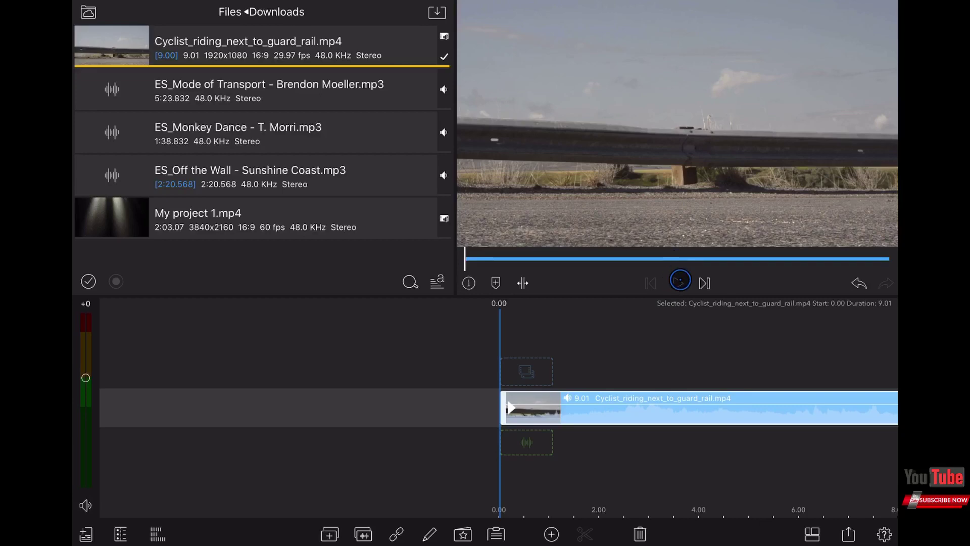
Step: Play and scrub the cyclist clip to park the playhead near the 1.12 cut point
click(677, 282)
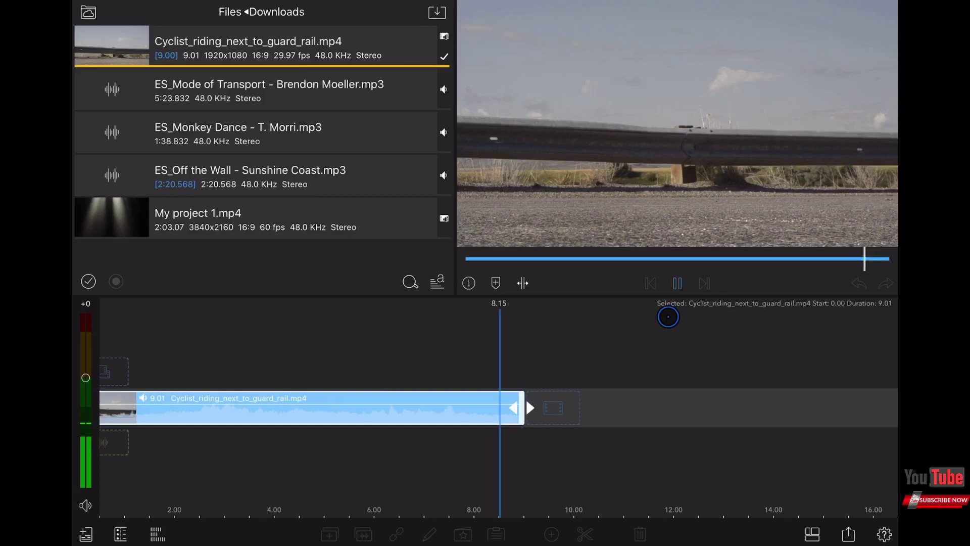
mouse_move(598, 365)
mouse_down()
mouse_move(695, 356)
mouse_move(655, 348)
mouse_move(690, 348)
mouse_up()
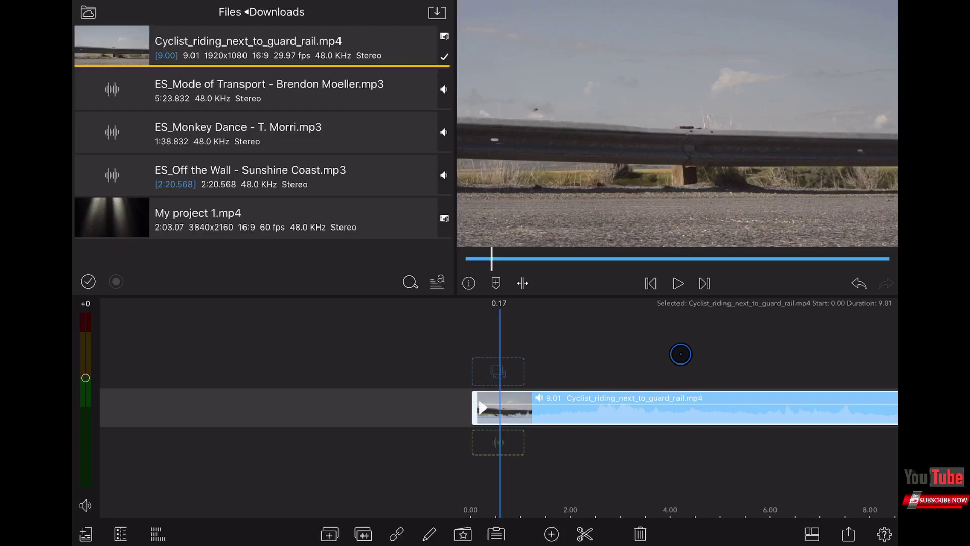
drag(681, 354, 600, 362)
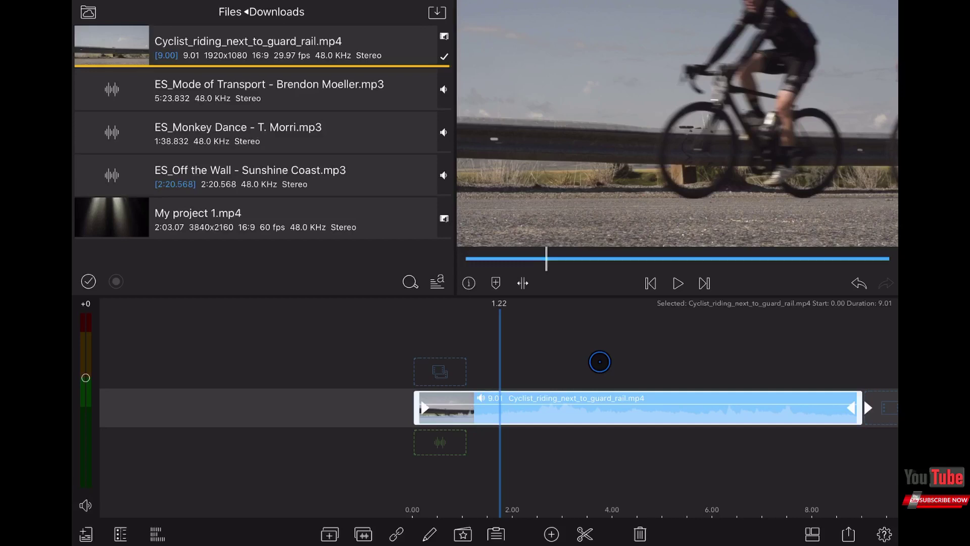
mouse_move(594, 348)
mouse_down()
mouse_move(661, 344)
mouse_move(592, 371)
mouse_up()
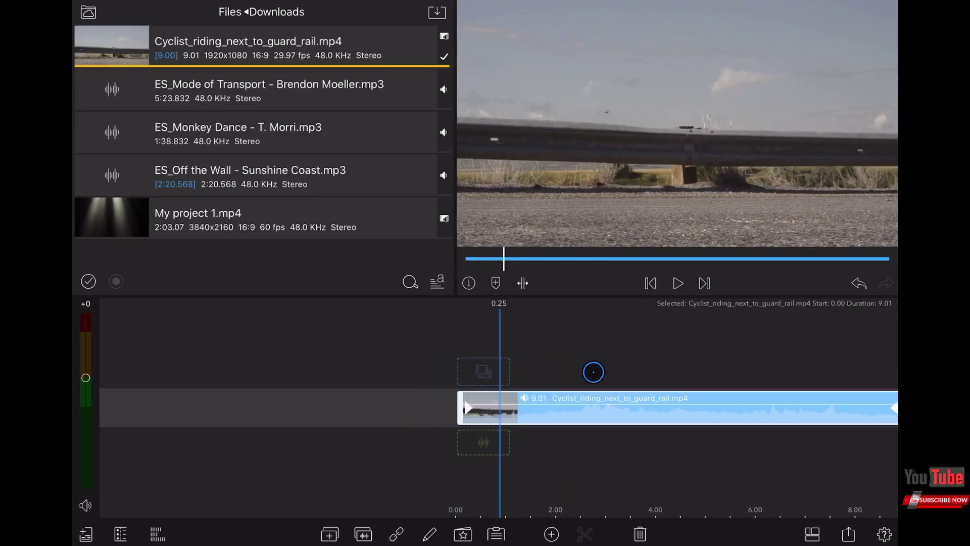
mouse_move(669, 366)
mouse_down()
mouse_move(624, 366)
mouse_move(752, 366)
mouse_up()
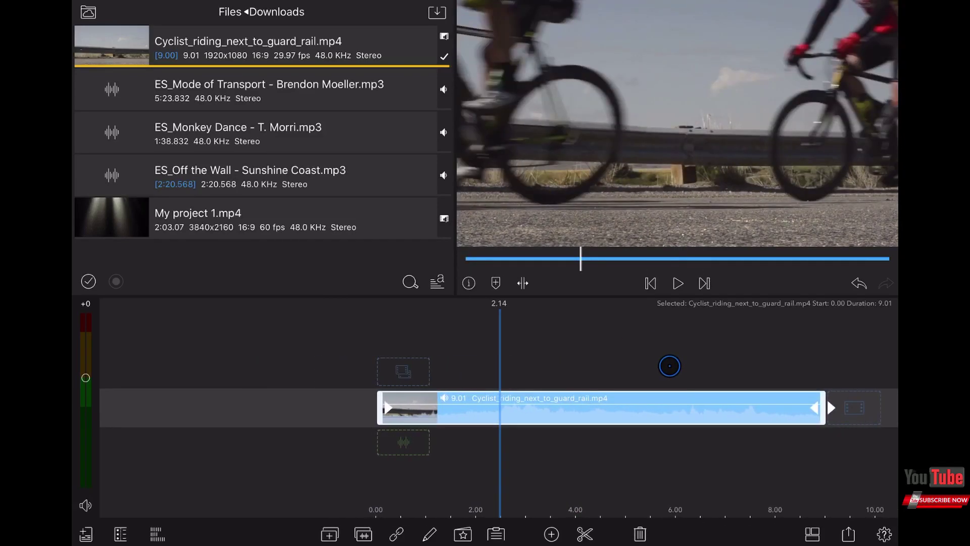
scroll(501, 407, up, 3)
mouse_move(571, 395)
mouse_down()
mouse_move(604, 398)
mouse_move(702, 364)
mouse_move(721, 367)
mouse_move(576, 356)
mouse_move(589, 356)
mouse_up()
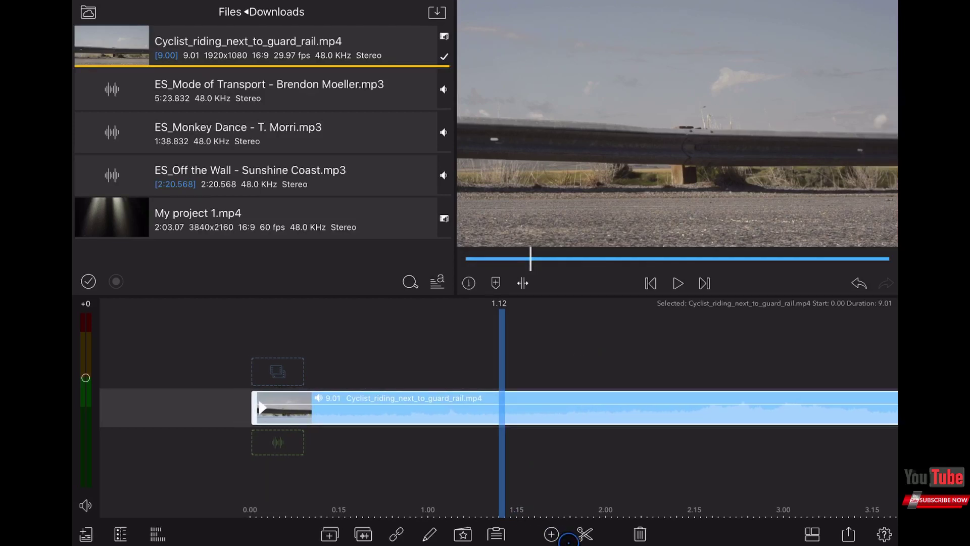
Step: Split the cyclist clip at 1.12, 1.14 and 1.18
click(583, 535)
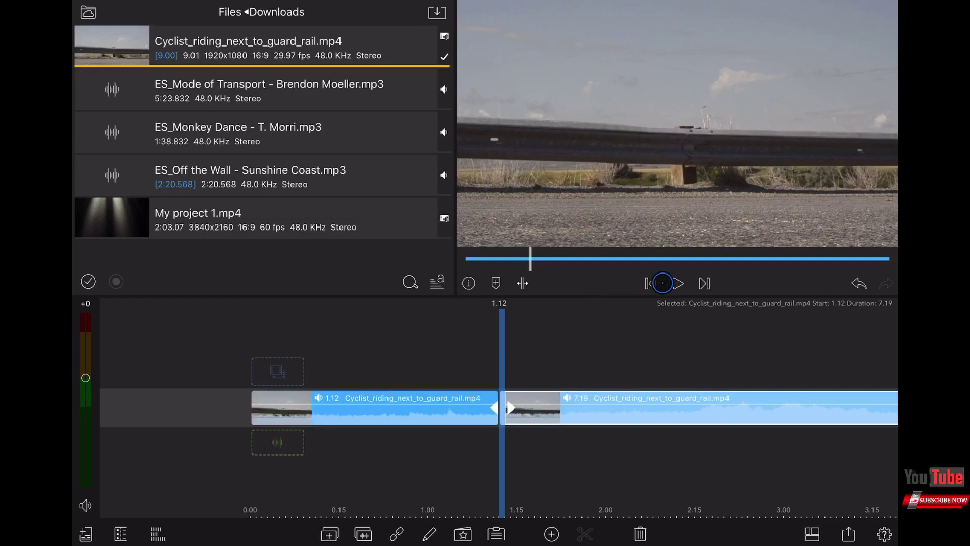
drag(573, 348, 559, 347)
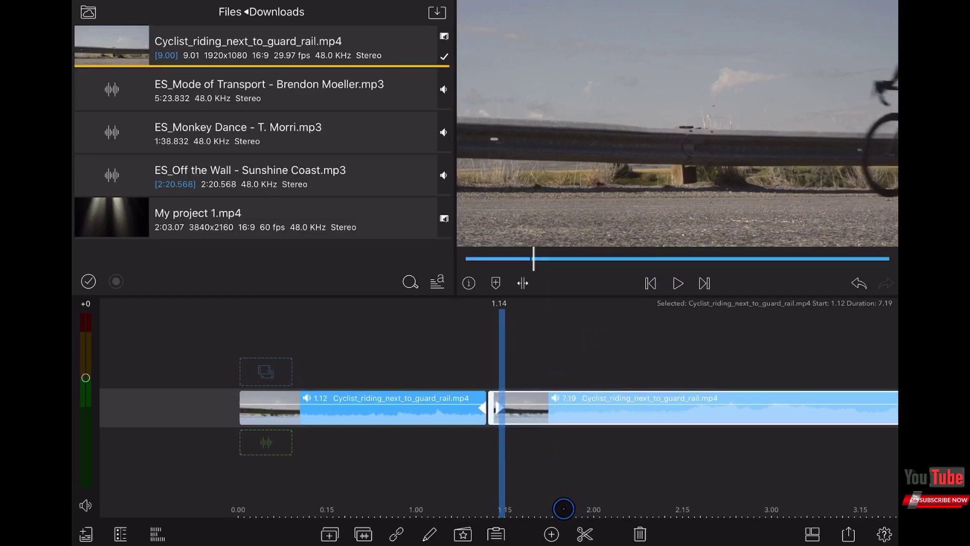
click(584, 534)
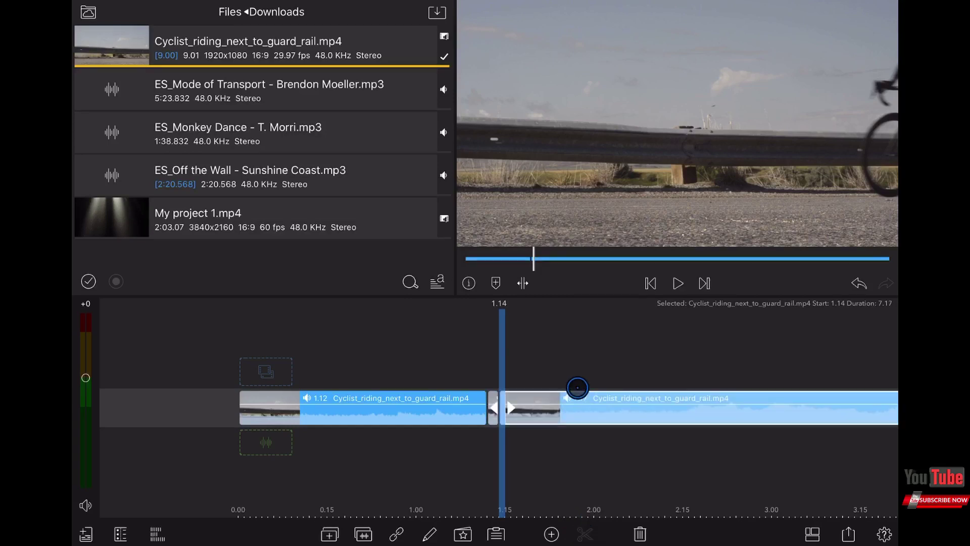
mouse_move(588, 372)
mouse_down()
mouse_move(571, 372)
mouse_move(580, 358)
mouse_move(563, 355)
mouse_move(570, 442)
mouse_up()
click(562, 423)
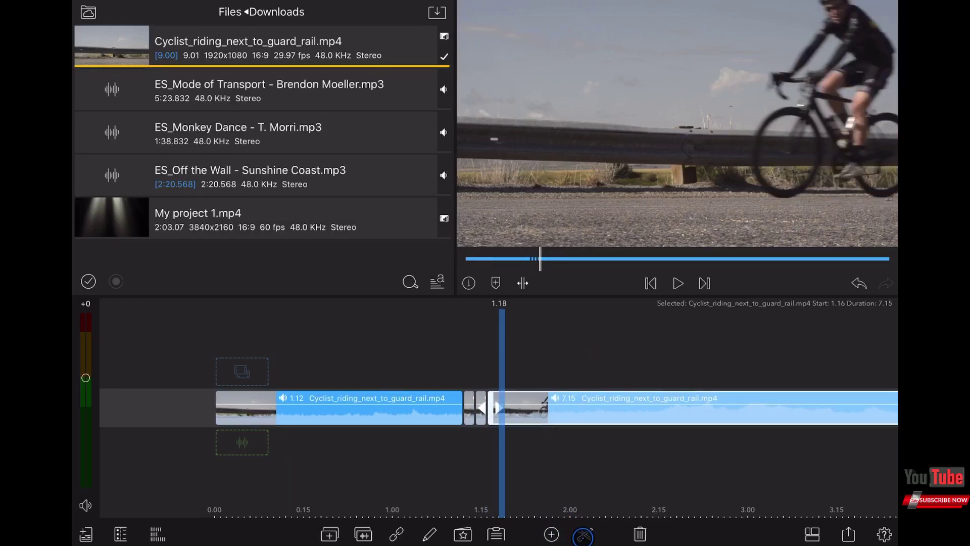
click(583, 536)
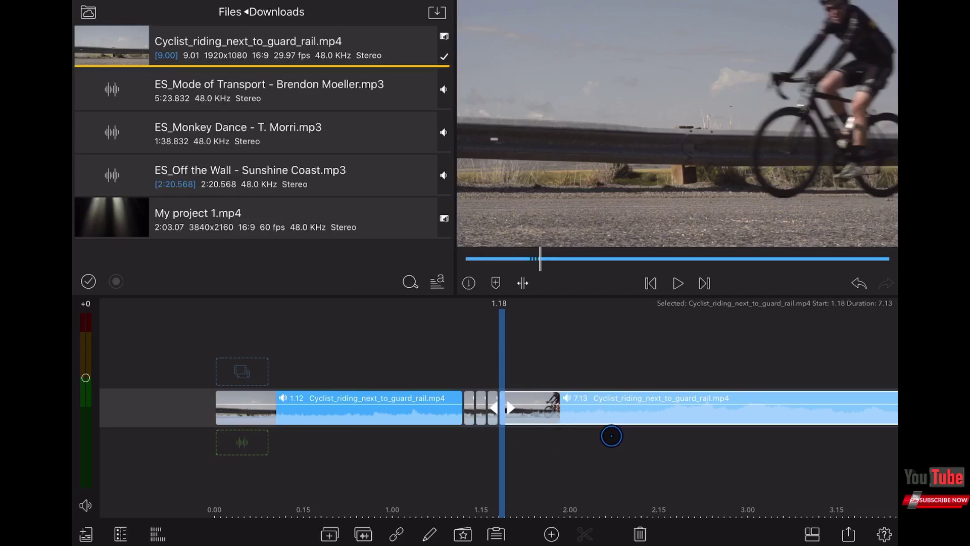
Step: Move to about 2.15 and split off several slivers a frame or two apart
drag(611, 436, 490, 437)
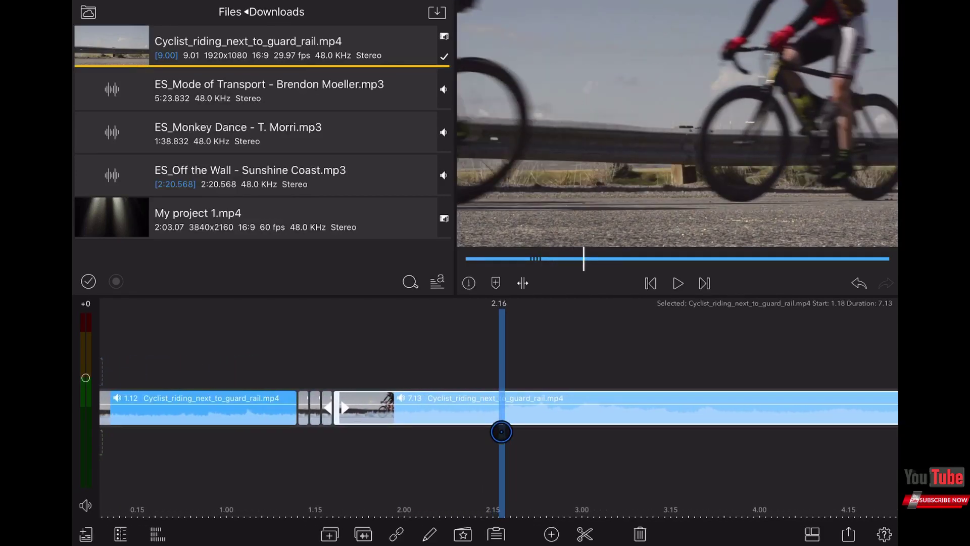
mouse_move(612, 437)
mouse_down()
mouse_move(505, 438)
mouse_move(516, 440)
mouse_move(594, 430)
mouse_move(567, 438)
mouse_move(396, 422)
mouse_move(448, 417)
mouse_move(431, 417)
mouse_up()
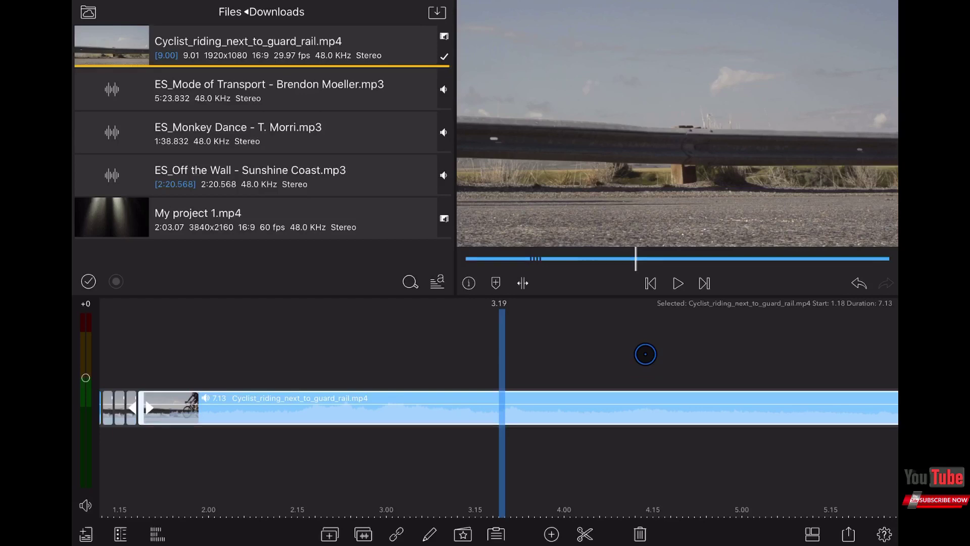
mouse_move(643, 353)
mouse_down()
mouse_move(687, 351)
mouse_move(628, 353)
mouse_move(645, 354)
mouse_up()
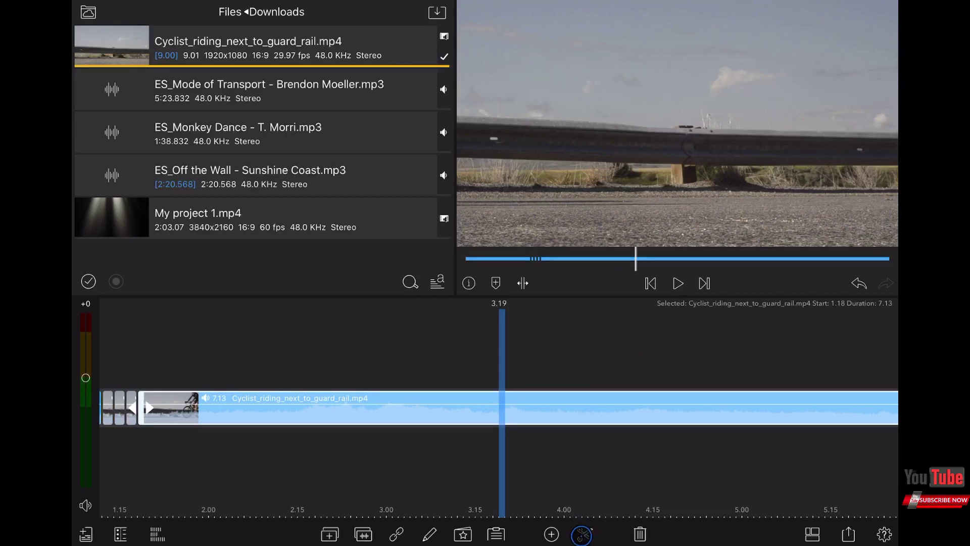
click(581, 535)
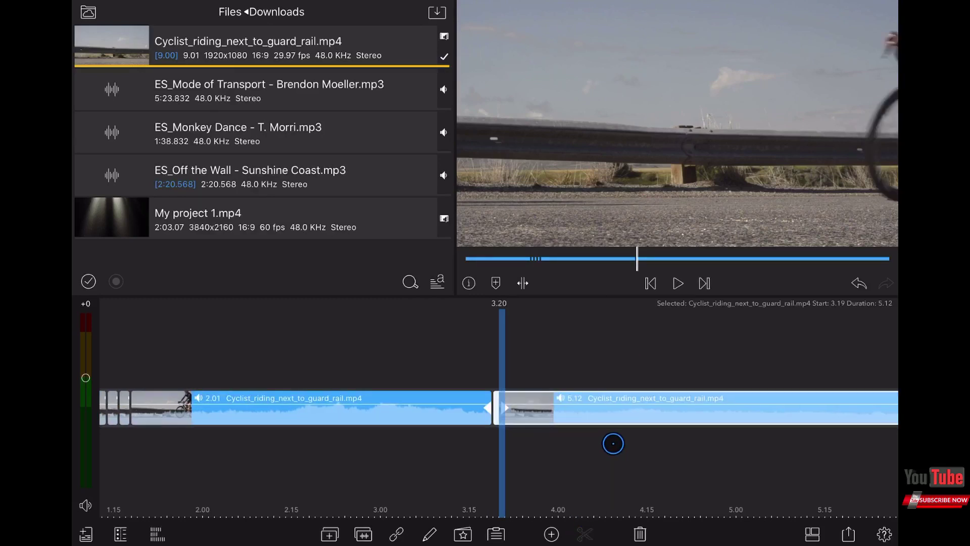
drag(613, 444, 607, 456)
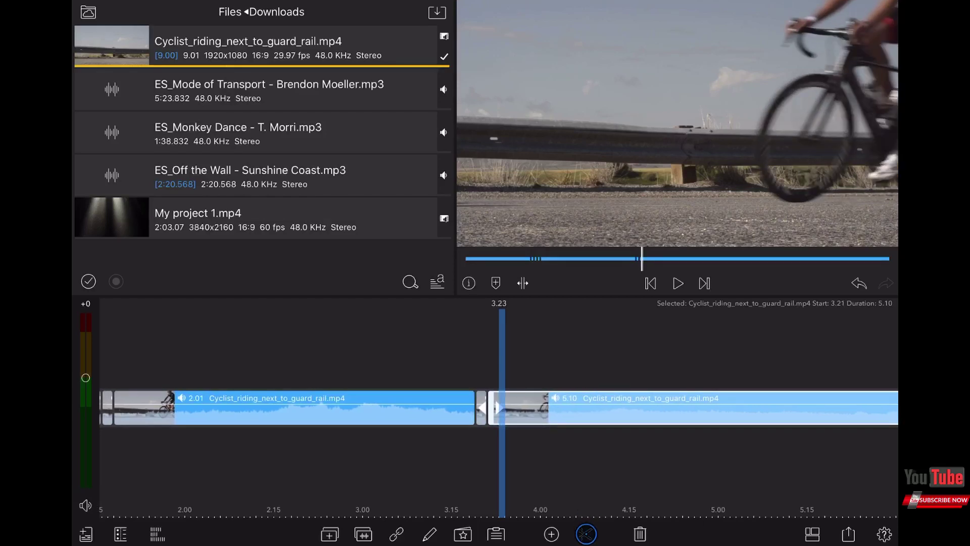
click(586, 533)
mouse_move(599, 469)
mouse_down()
mouse_move(582, 468)
mouse_move(618, 438)
mouse_up()
click(591, 532)
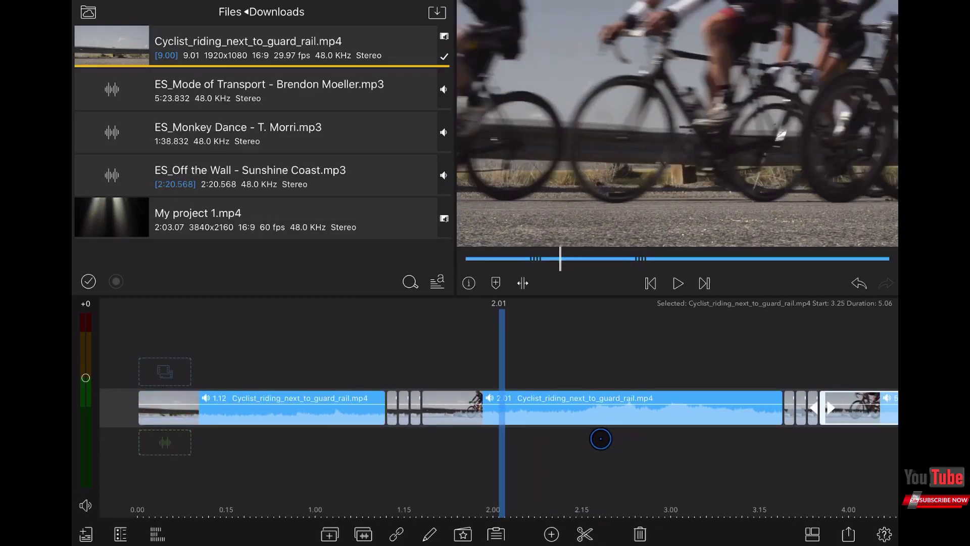
scroll(600, 438, up, 2)
scroll(601, 439, up, 2)
scroll(600, 438, up, 2)
scroll(601, 438, up, 2)
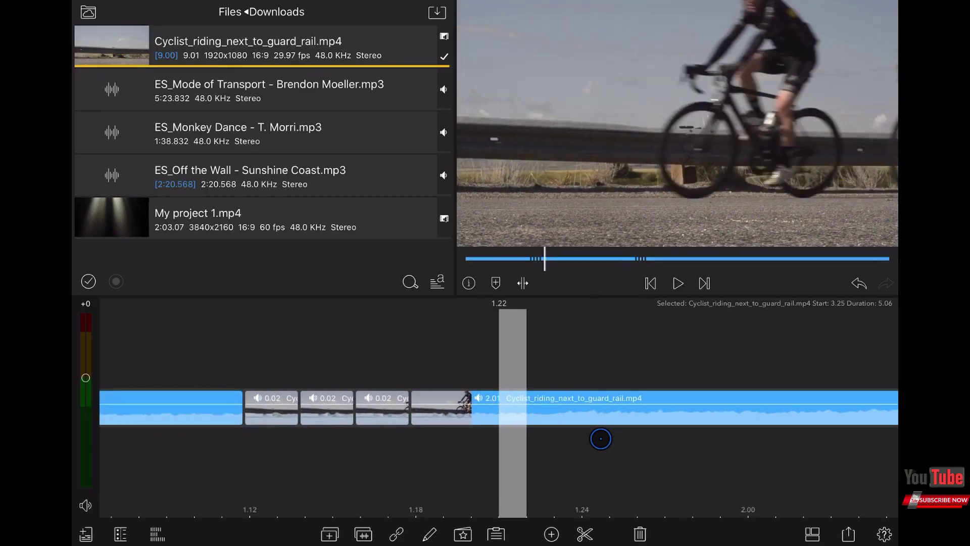
scroll(601, 439, left, 3)
scroll(600, 438, left, 2)
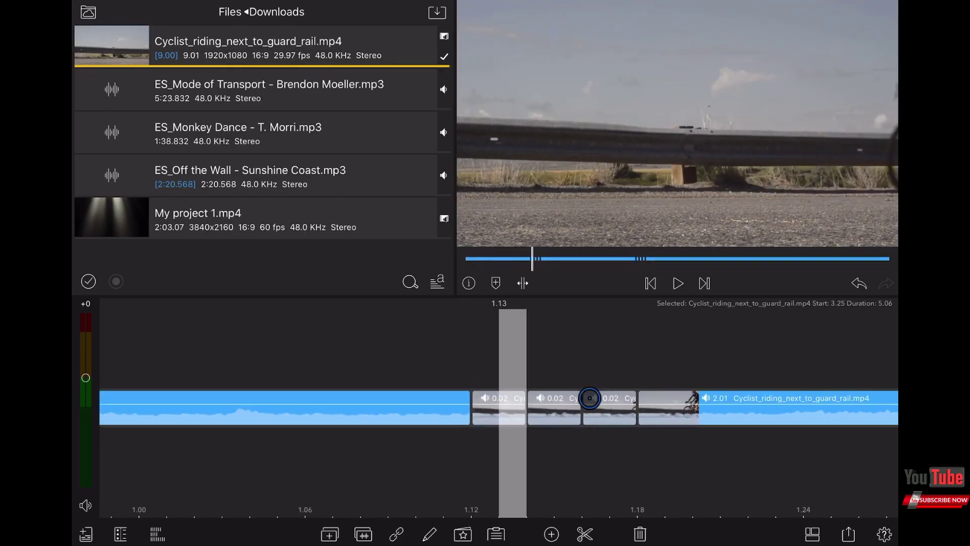
Step: Set the first two short pieces to 0.85x and 0.65x speed
double_click(486, 411)
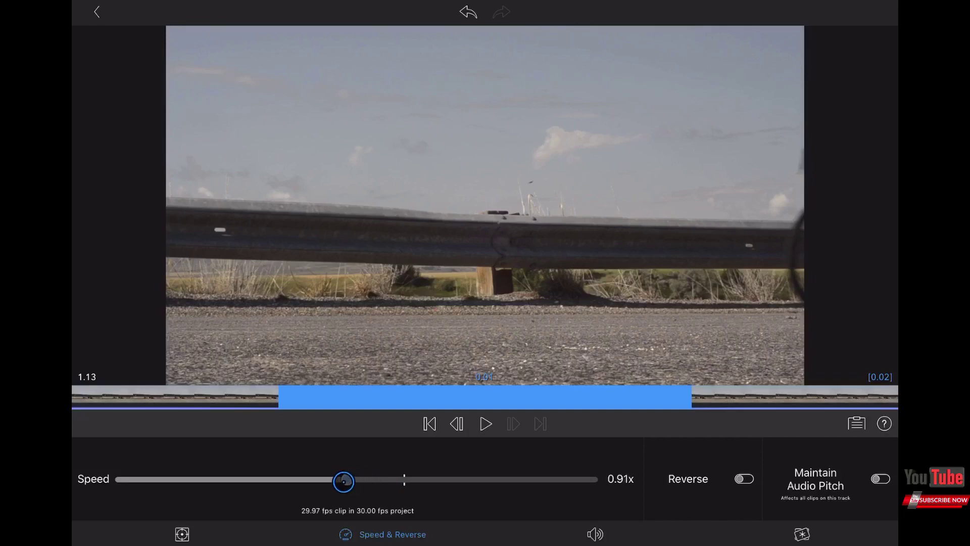
click(399, 524)
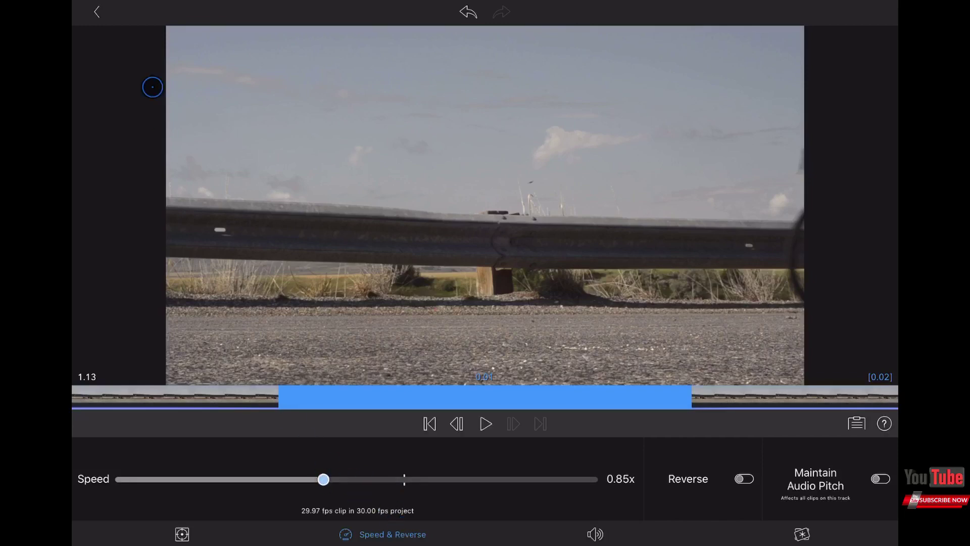
click(95, 24)
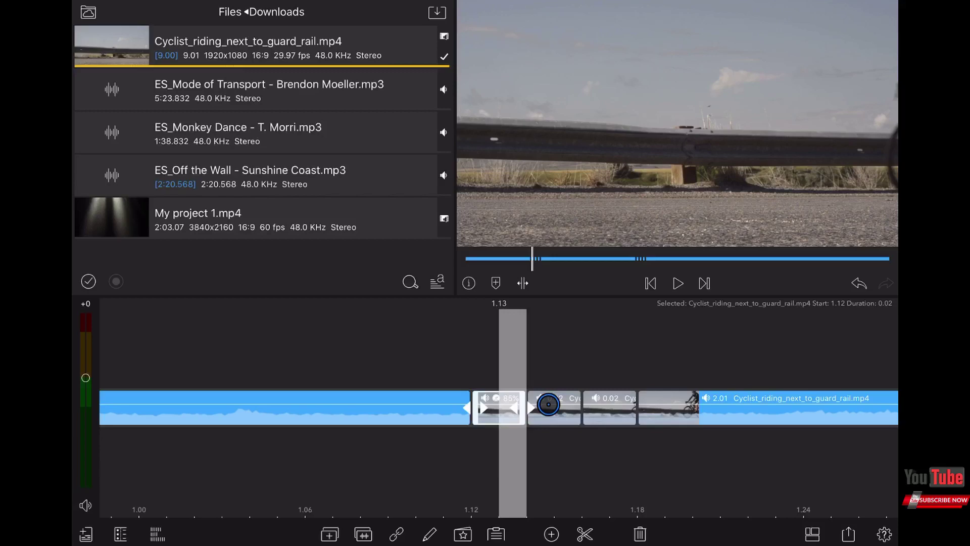
double_click(548, 404)
drag(374, 481, 395, 486)
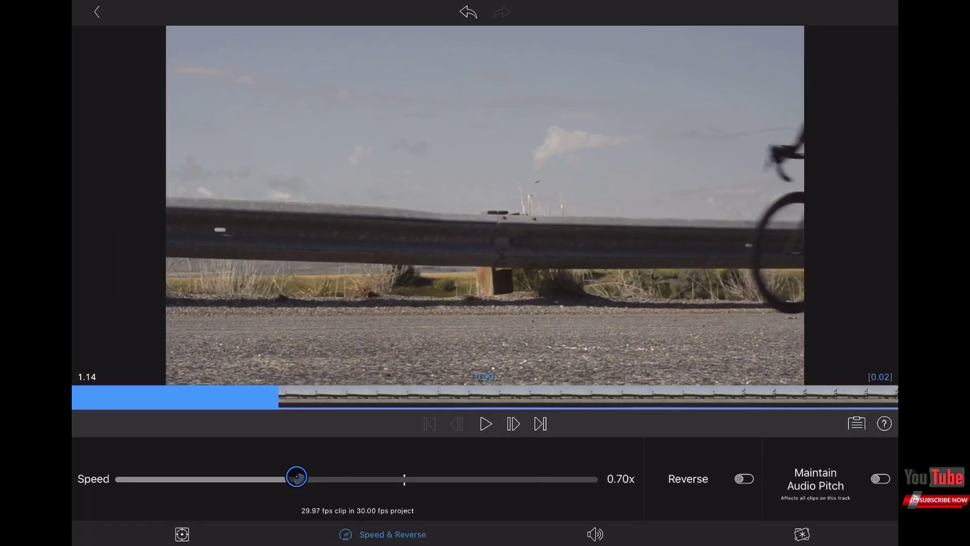
drag(290, 477, 286, 479)
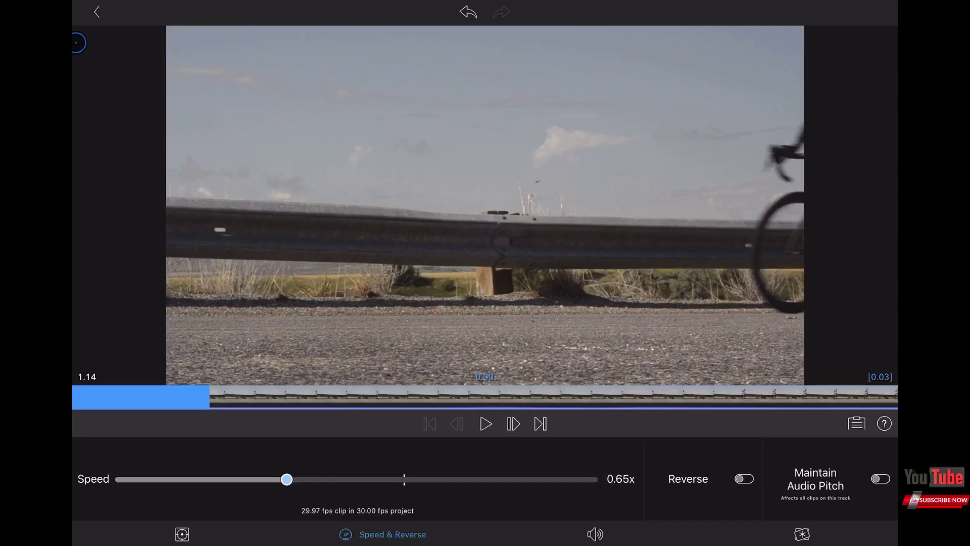
click(105, 11)
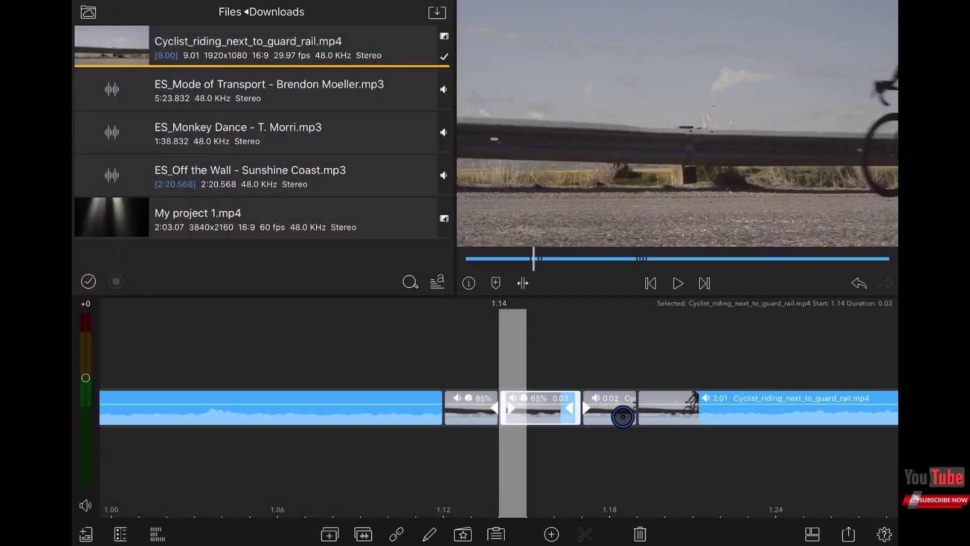
Step: Slow the third piece to 0.5x and the 2.01 piece to 0.40x, then play back
double_click(621, 415)
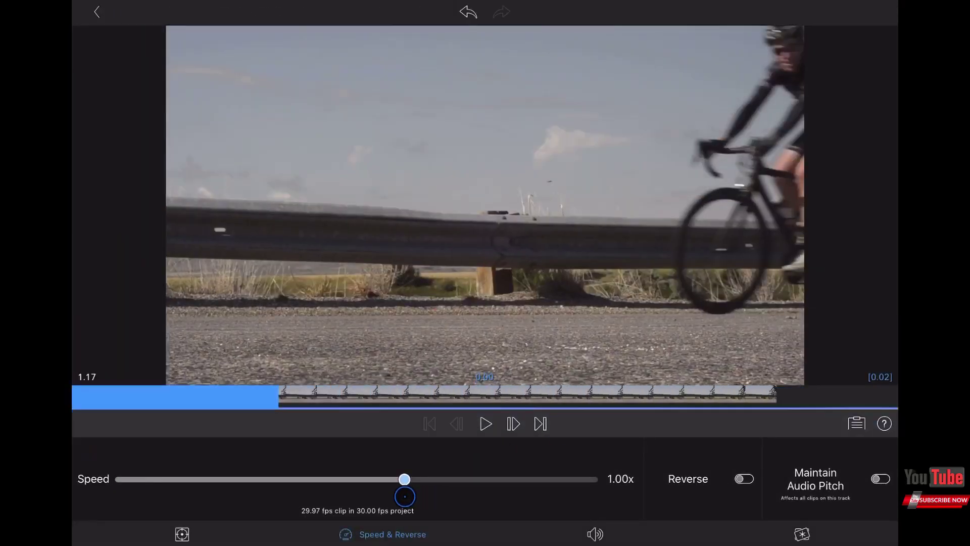
drag(401, 481, 276, 486)
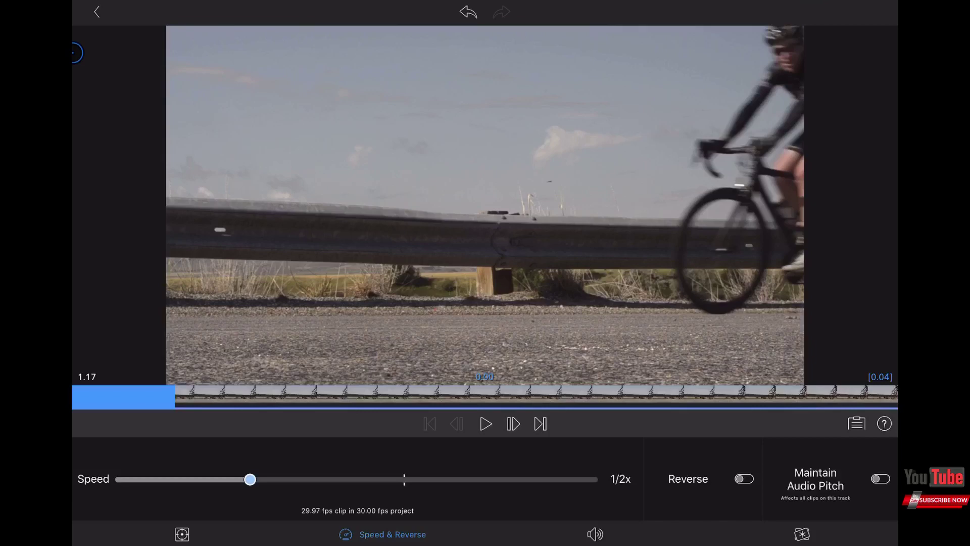
click(97, 11)
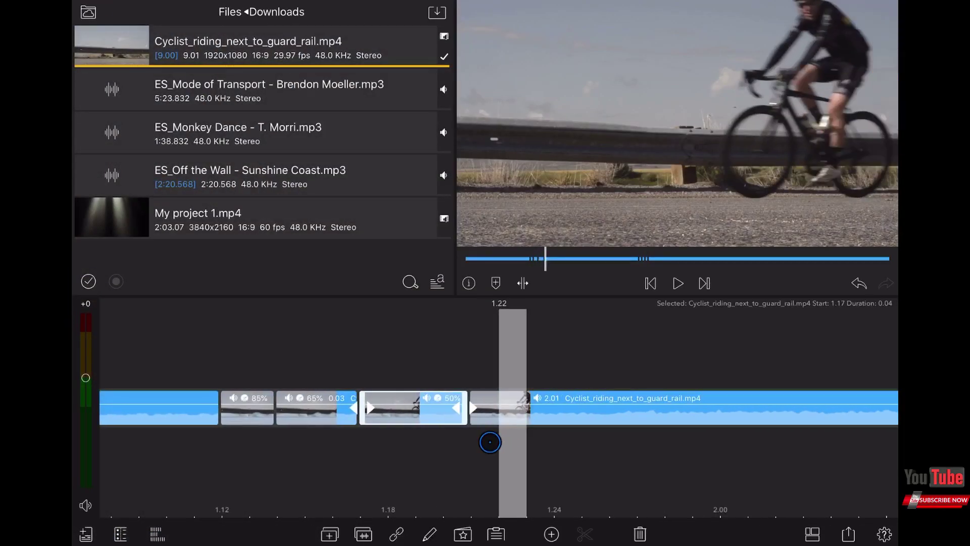
drag(594, 403, 597, 403)
double_click(599, 406)
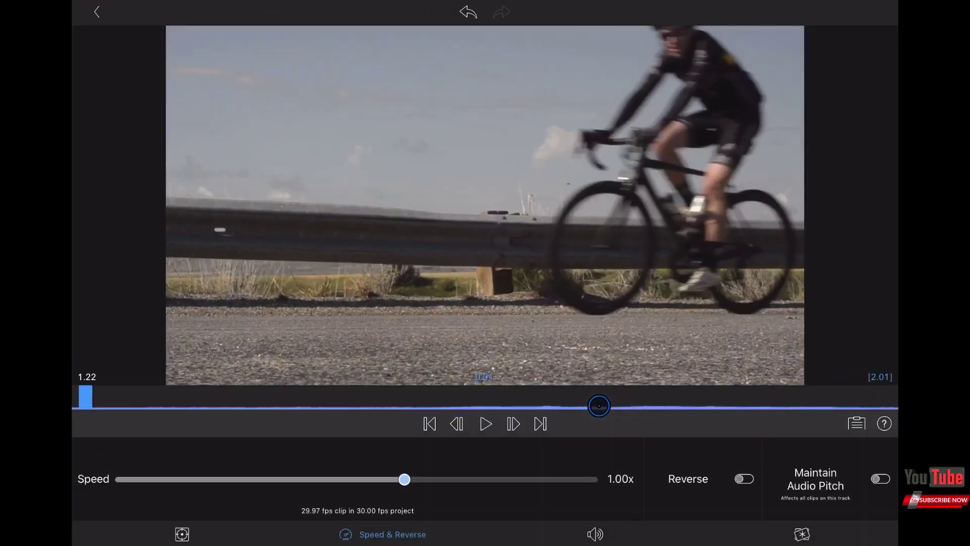
drag(408, 474, 221, 494)
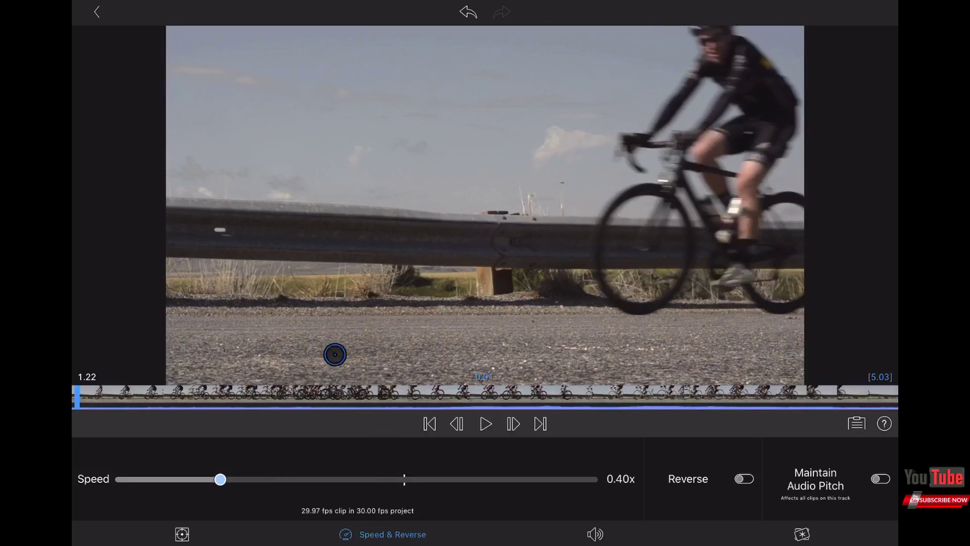
click(91, 14)
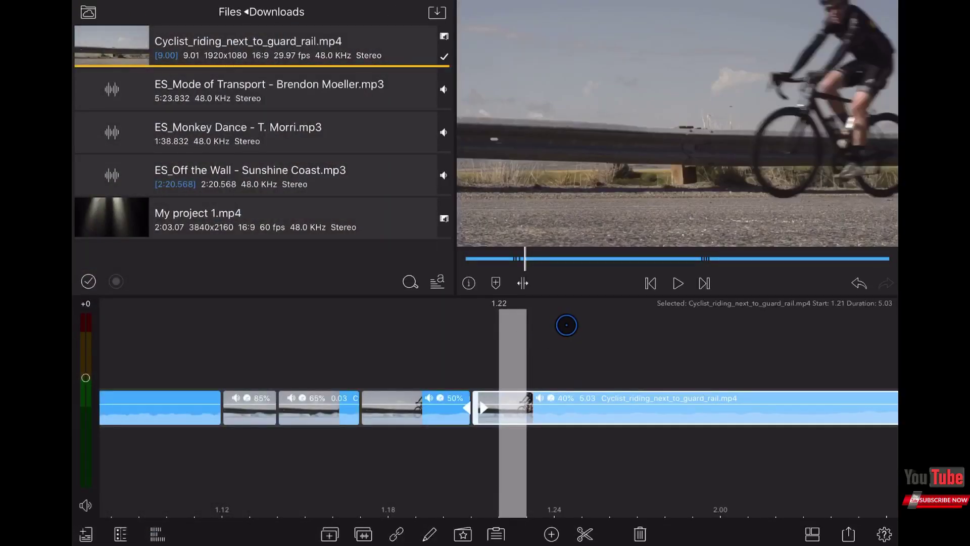
key(space)
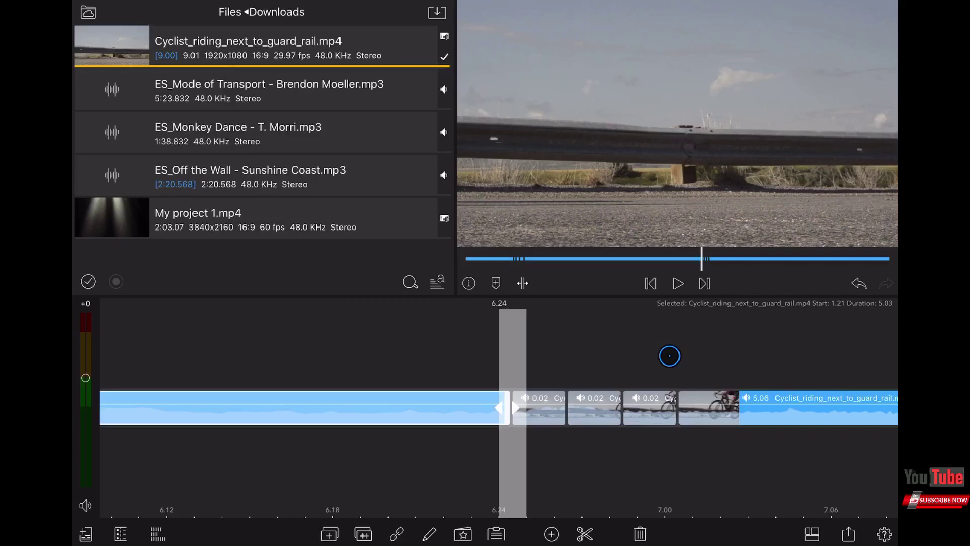
Step: Step back a frame and pan the timeline to the later short cuts
key(Left)
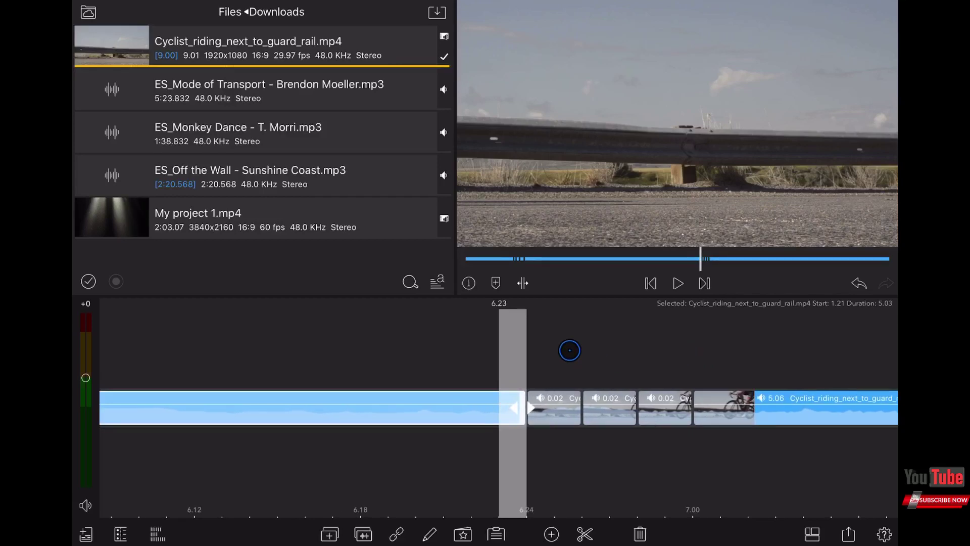
double_click(560, 411)
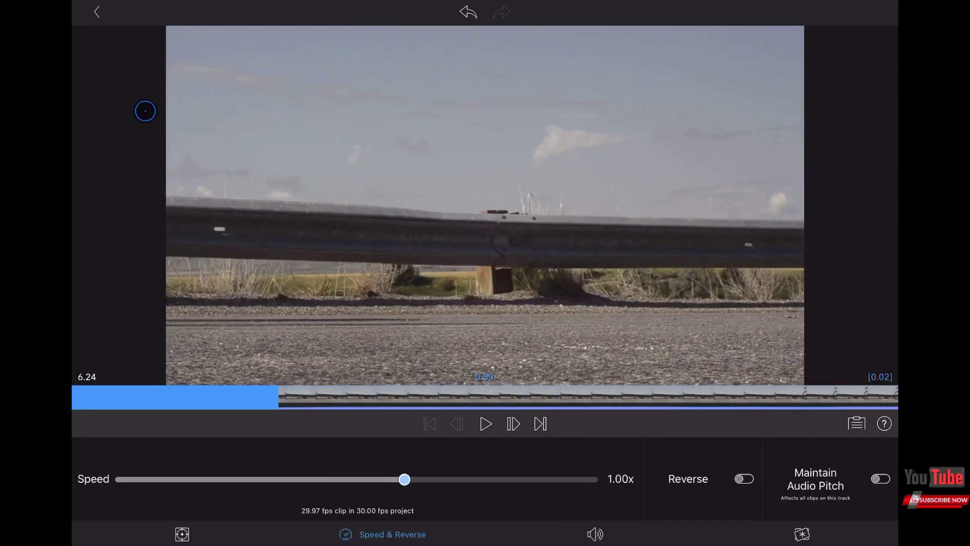
click(110, 17)
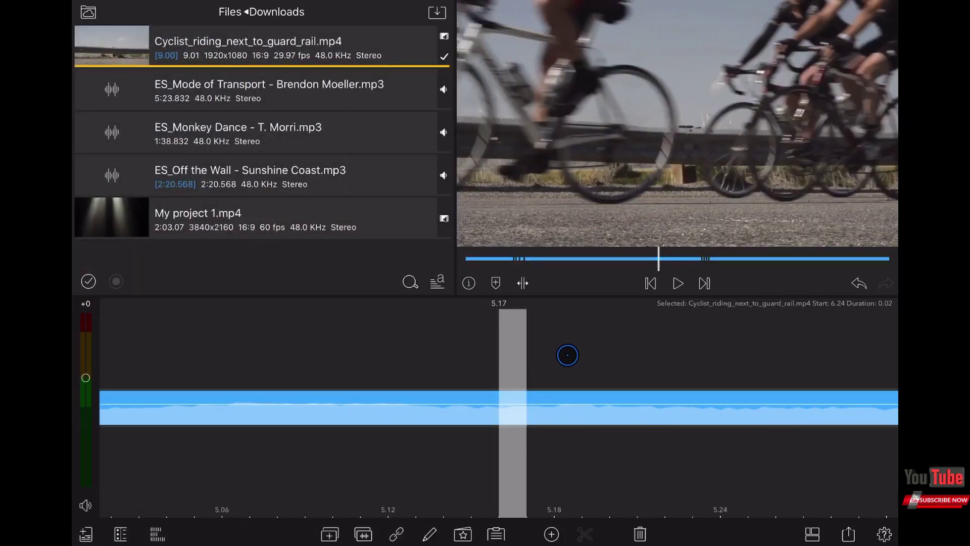
mouse_move(567, 355)
mouse_down()
mouse_move(679, 353)
mouse_move(769, 335)
mouse_up()
mouse_move(520, 256)
mouse_down()
mouse_move(580, 354)
mouse_move(264, 346)
mouse_up()
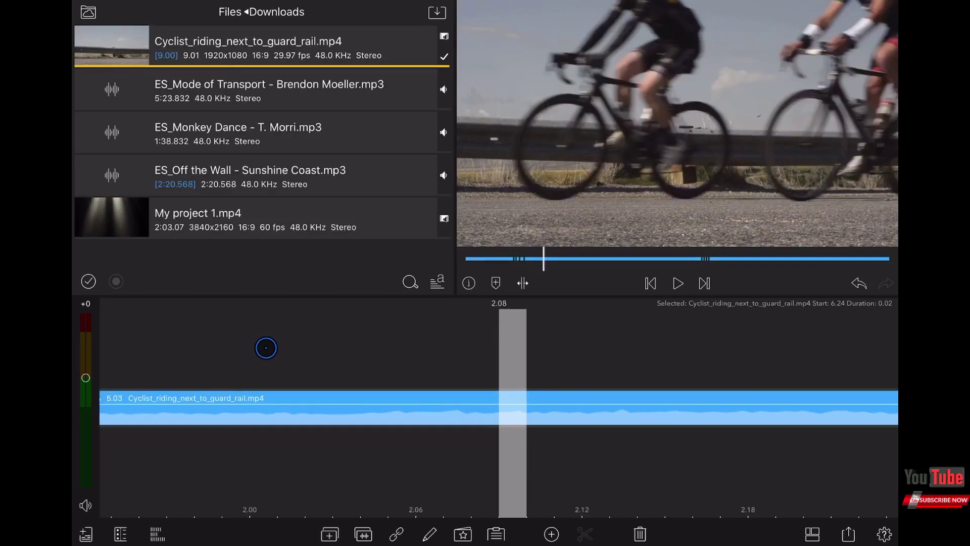
drag(557, 359, 439, 364)
mouse_move(560, 361)
mouse_down()
mouse_move(665, 352)
mouse_move(611, 351)
mouse_move(578, 369)
mouse_move(656, 355)
mouse_move(699, 392)
mouse_move(617, 365)
mouse_move(648, 399)
mouse_up()
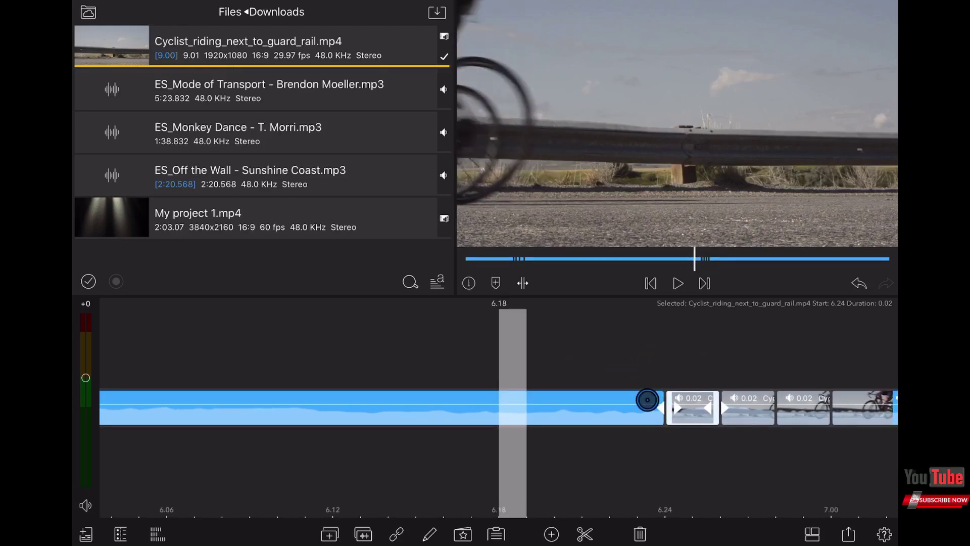
Step: Set the three later short cuts to 50%, 65% and 85% speed
double_click(684, 408)
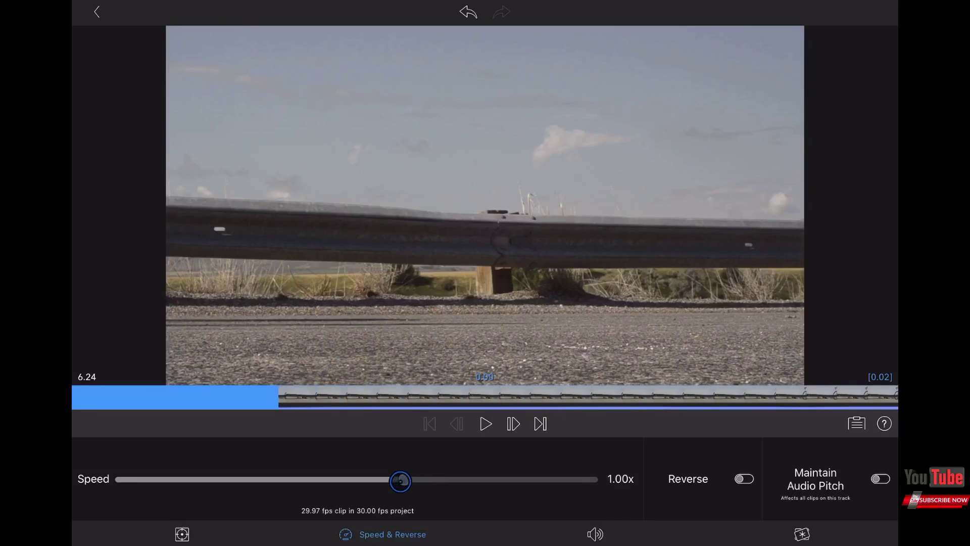
drag(400, 481, 247, 489)
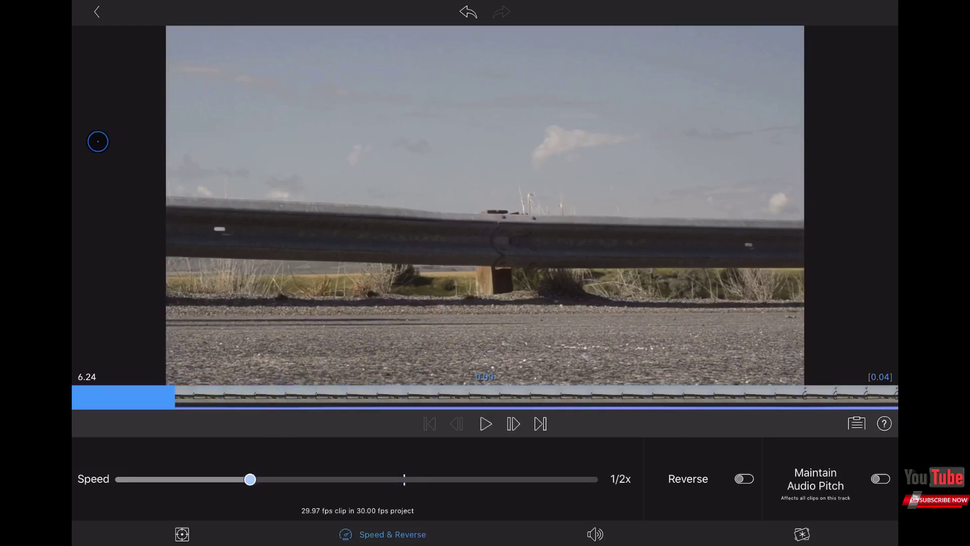
click(92, 25)
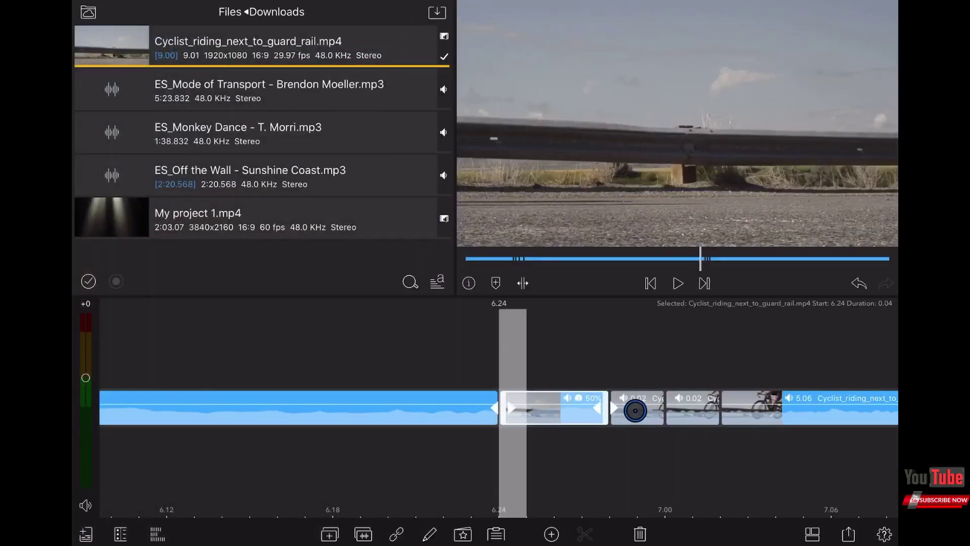
double_click(635, 411)
drag(405, 479, 279, 482)
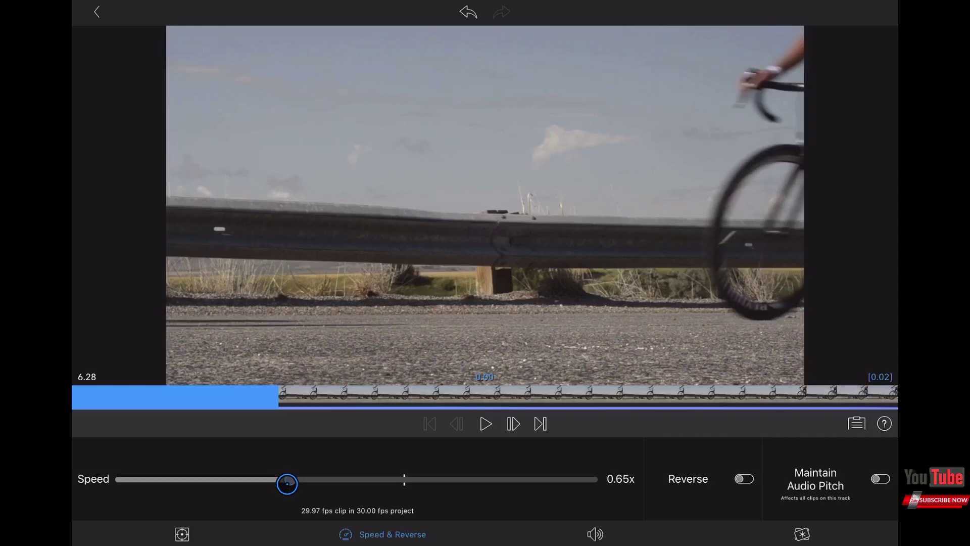
click(85, 18)
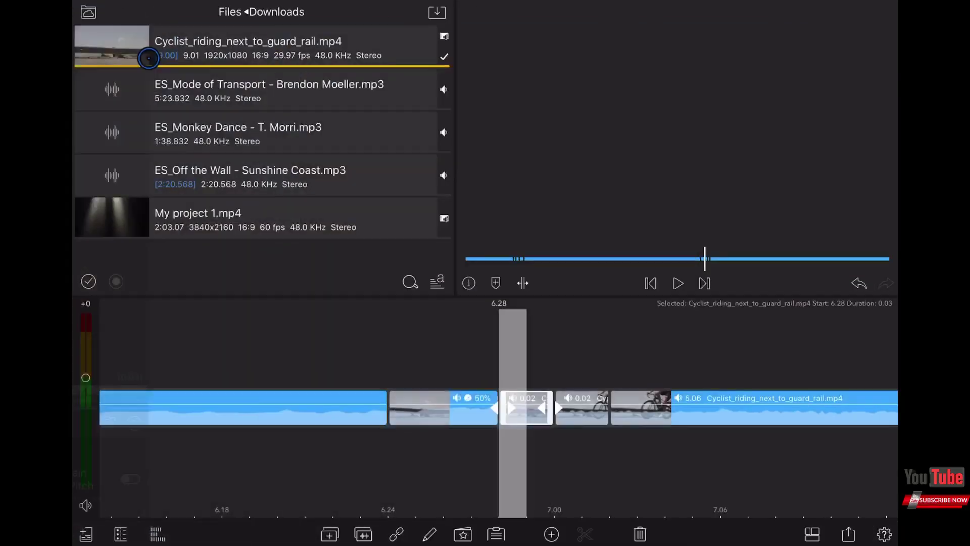
double_click(626, 410)
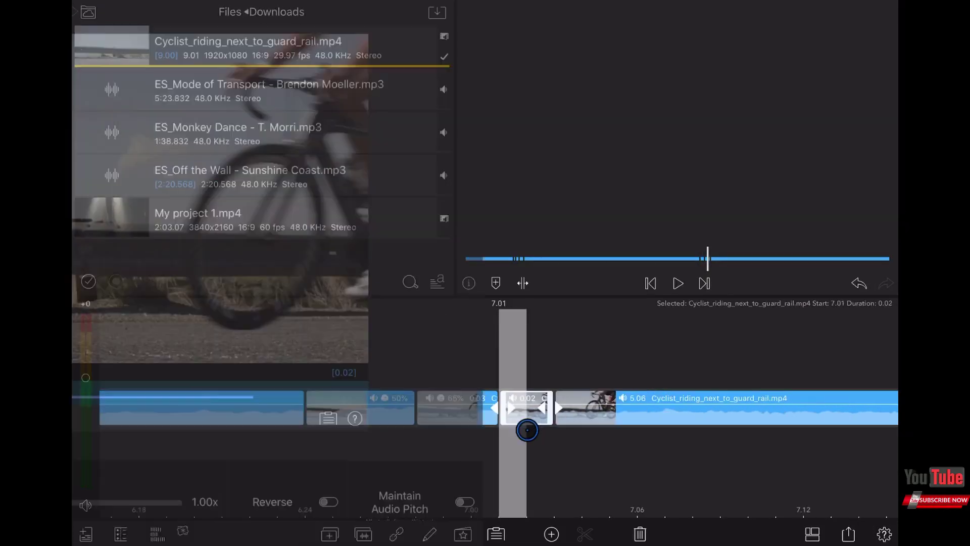
drag(402, 478, 310, 479)
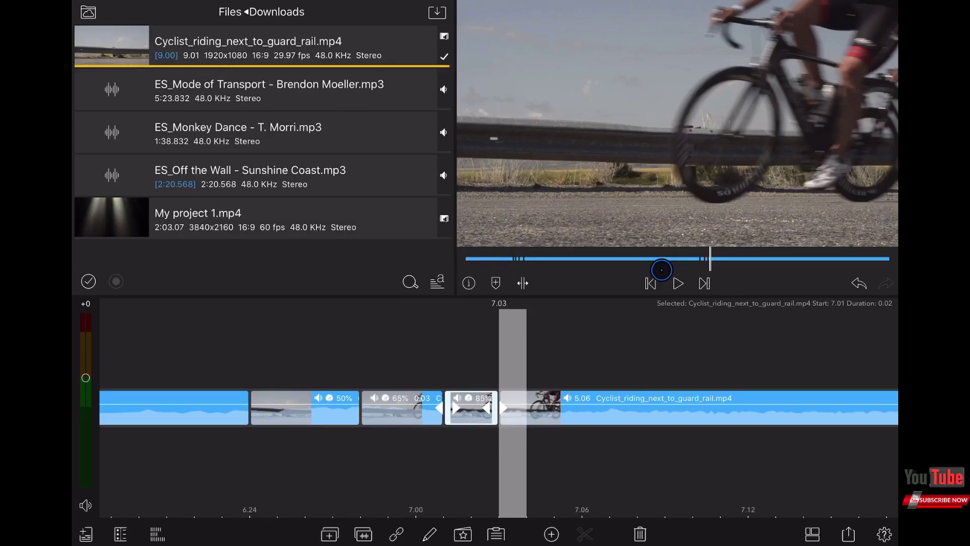
Step: Scrub back to about 1.27, bringing the 65%, 50% and 40% slivers into view
drag(606, 347, 718, 347)
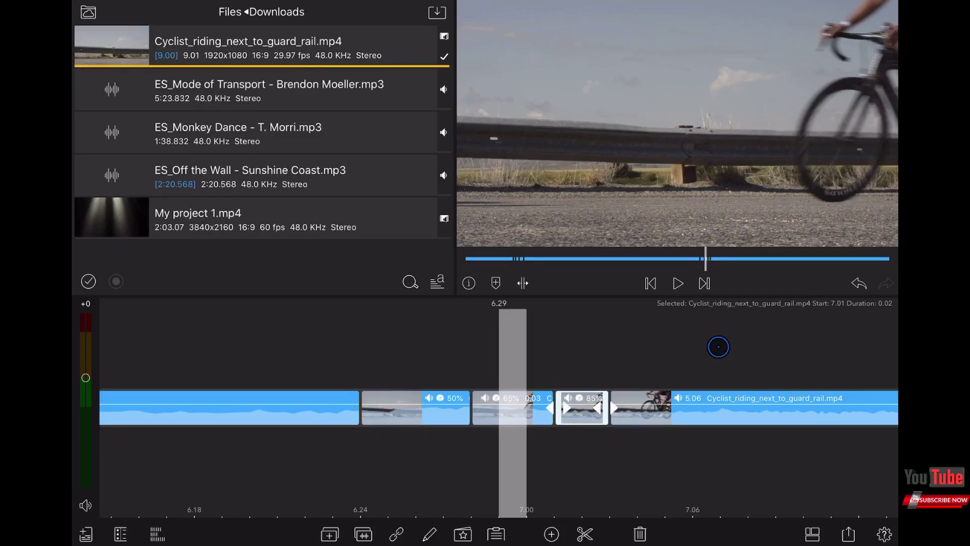
drag(632, 347, 738, 343)
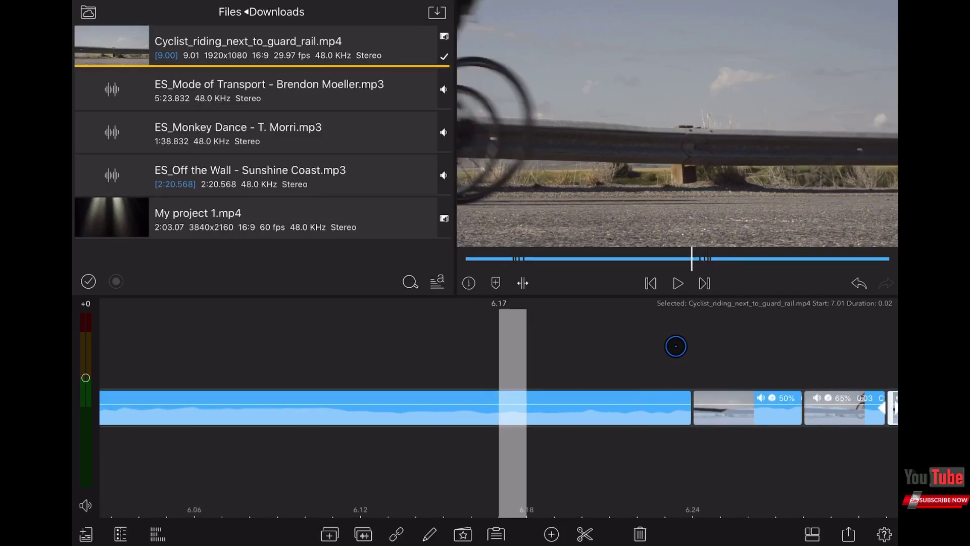
drag(622, 345, 763, 342)
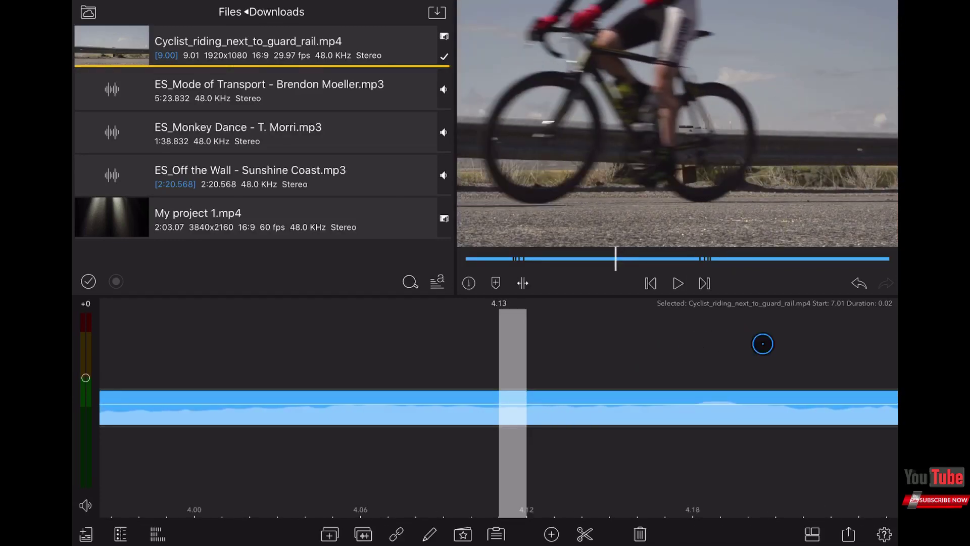
drag(642, 359, 780, 354)
drag(683, 372, 746, 373)
drag(531, 343, 660, 341)
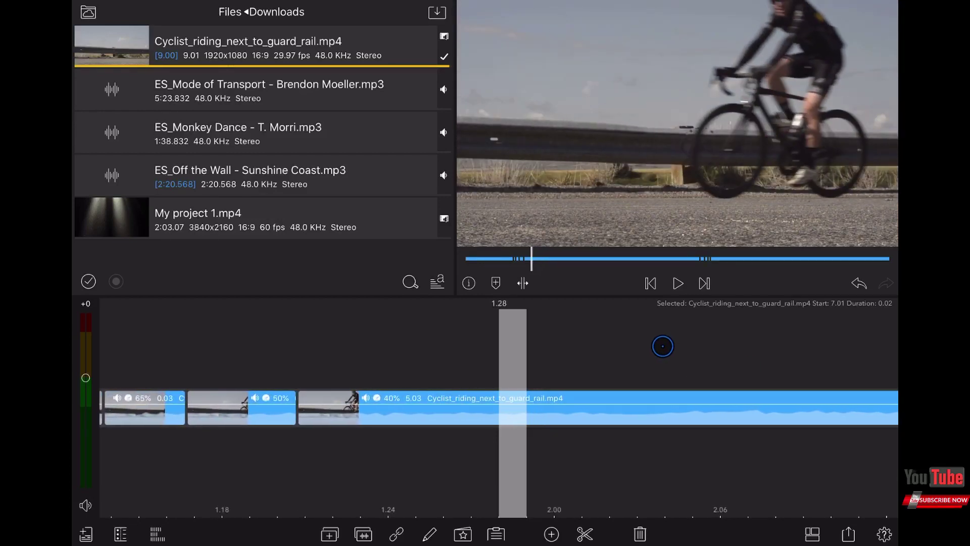
scroll(663, 347, down, 3)
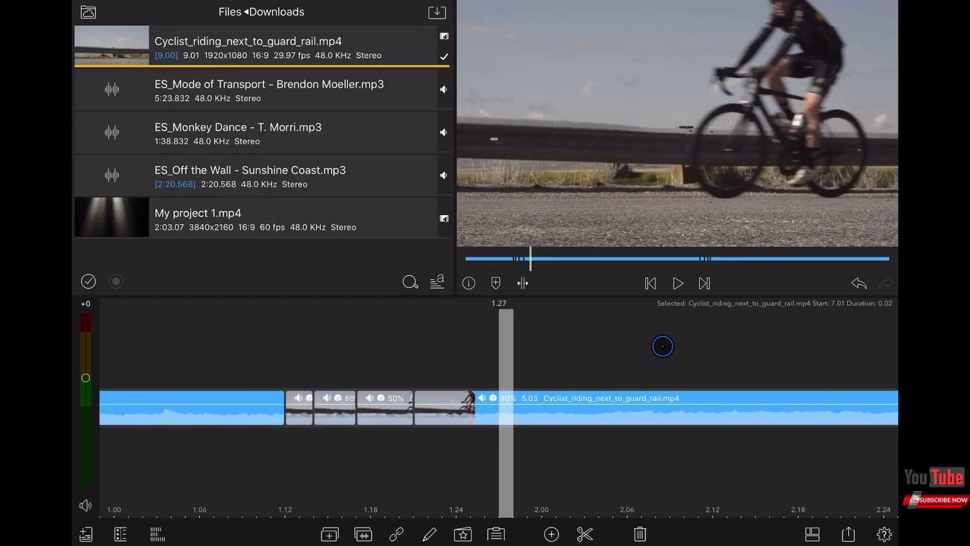
scroll(662, 346, down, 3)
scroll(663, 347, down, 2)
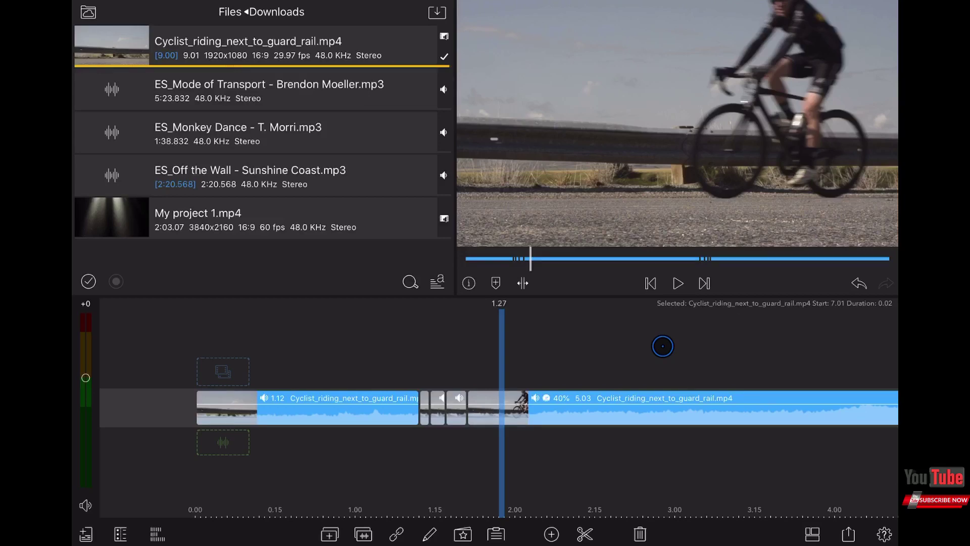
mouse_move(587, 362)
mouse_down()
mouse_move(712, 372)
mouse_move(535, 374)
mouse_up()
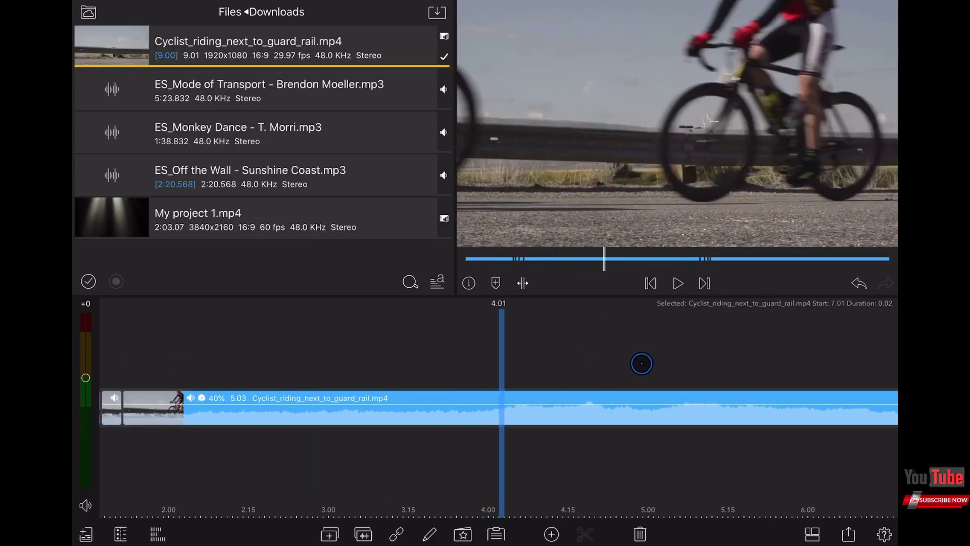
drag(641, 363, 501, 373)
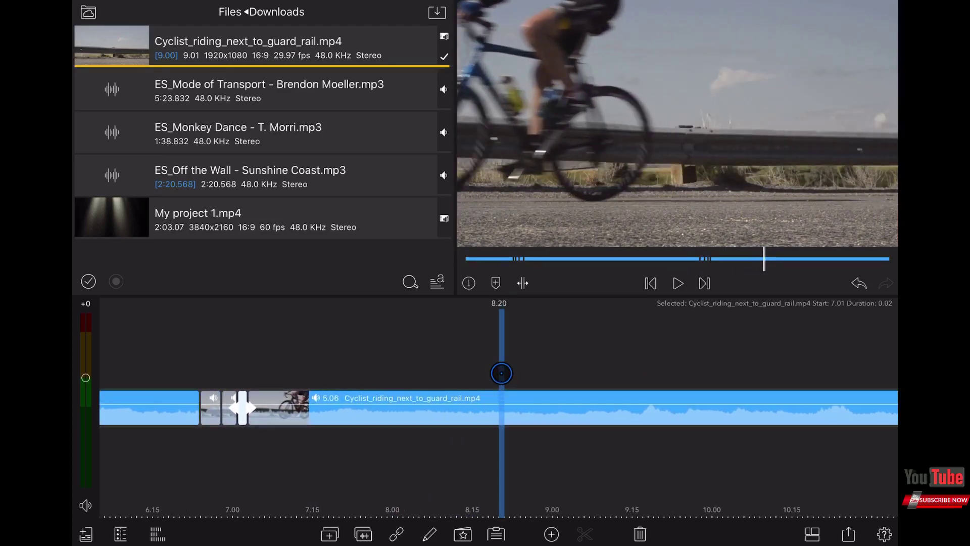
drag(613, 364, 512, 371)
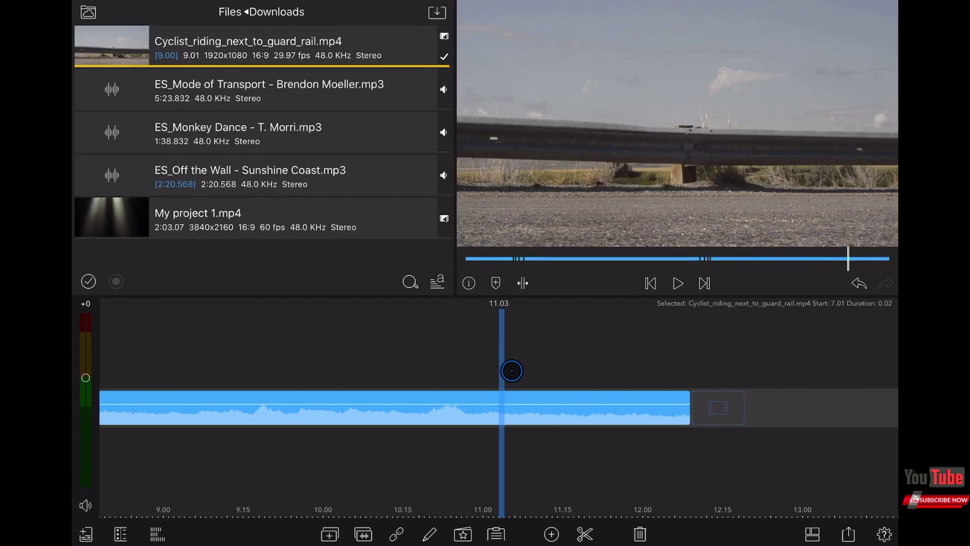
drag(556, 371, 685, 370)
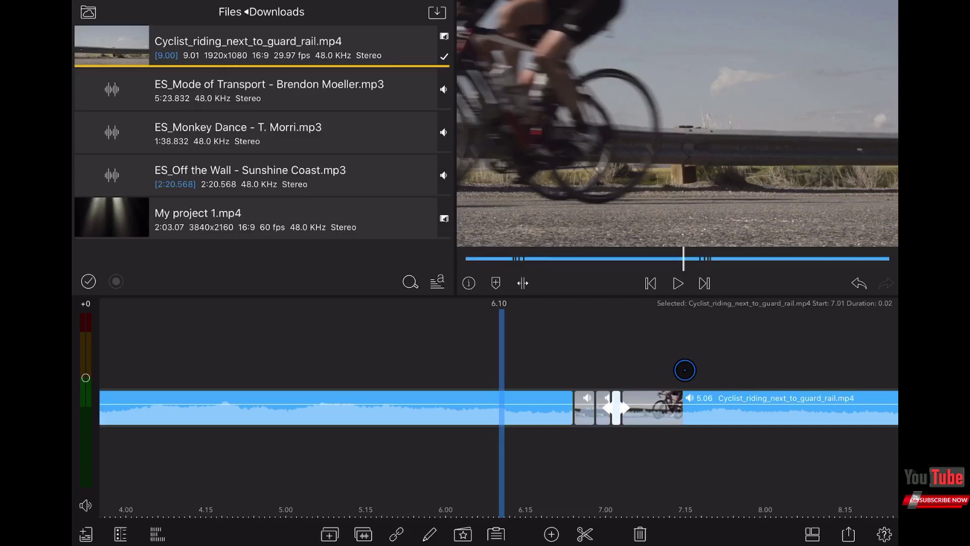
drag(628, 366, 721, 366)
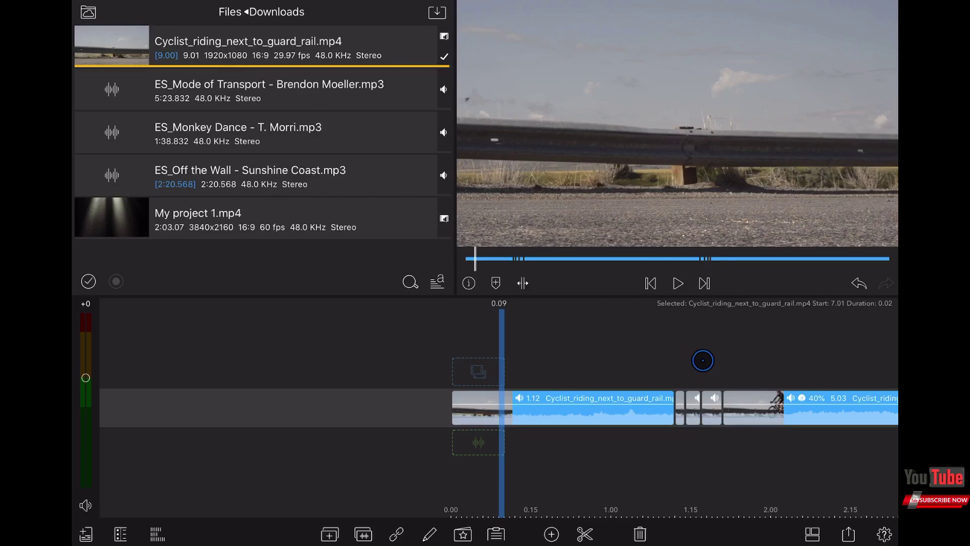
drag(703, 360, 554, 366)
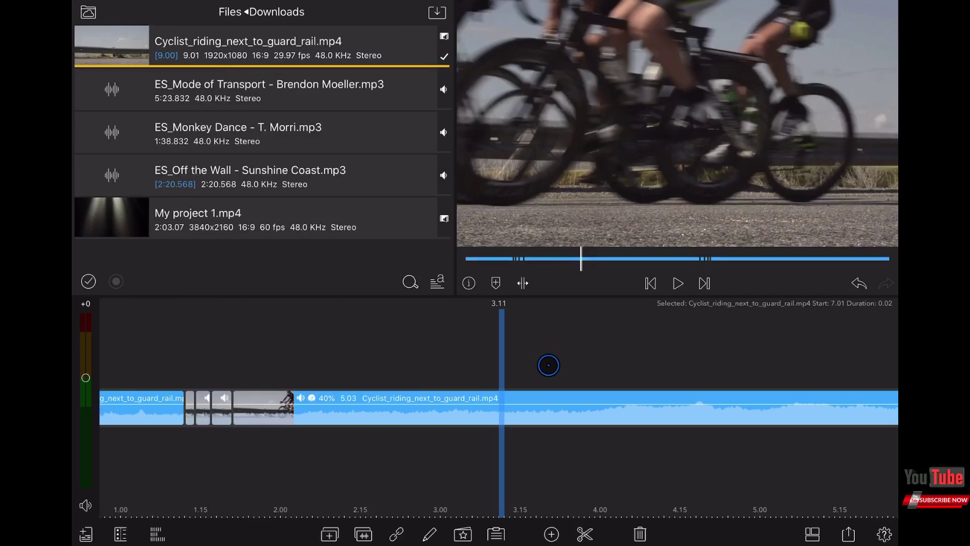
drag(548, 365, 728, 362)
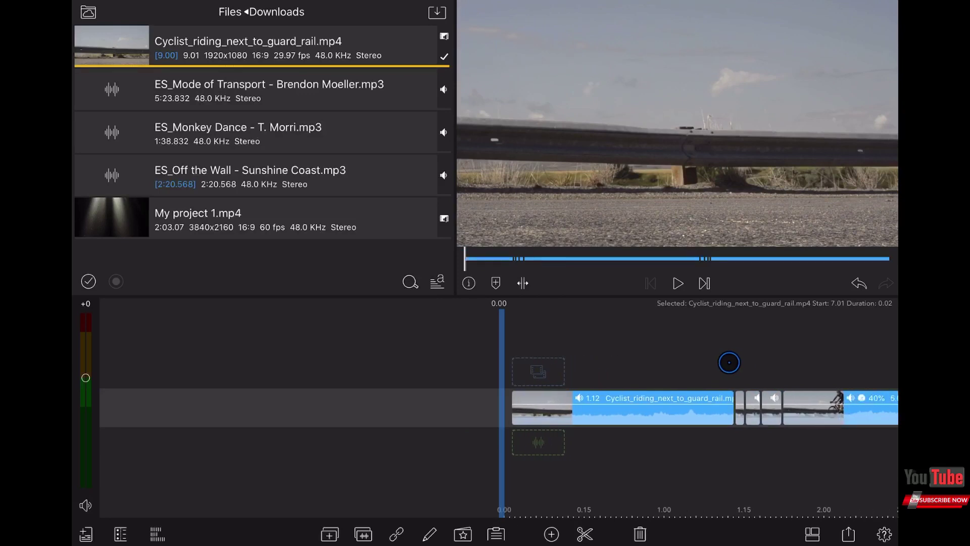